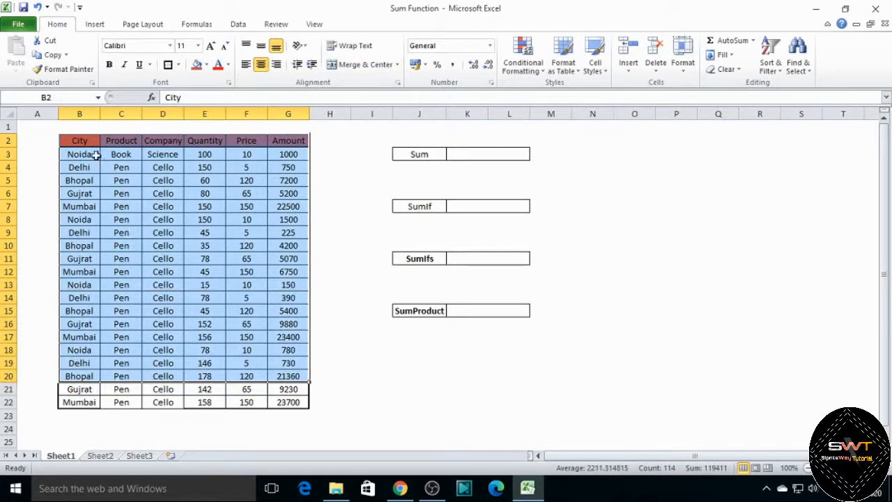
double_click(93, 154)
key("Escape")
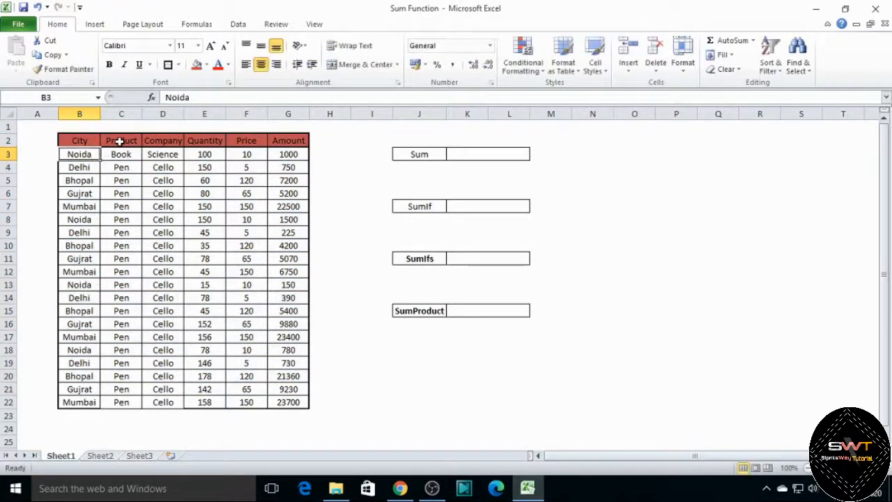
left_click(115, 142)
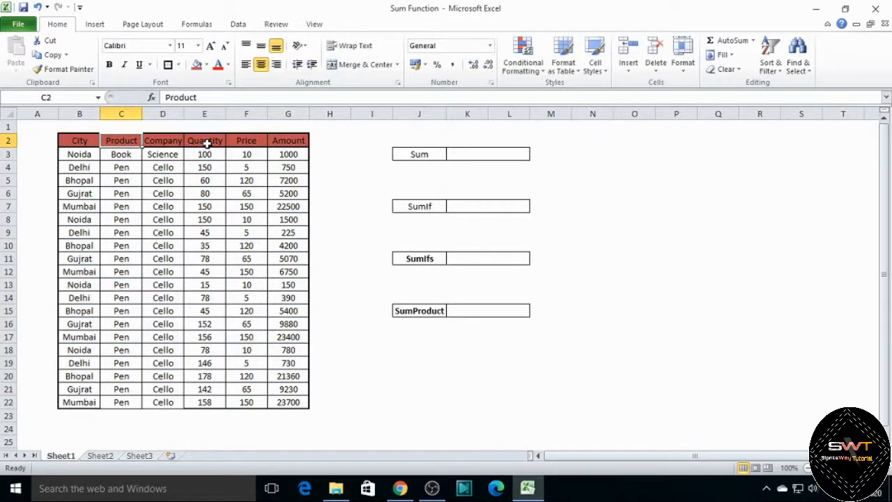
left_click(293, 143)
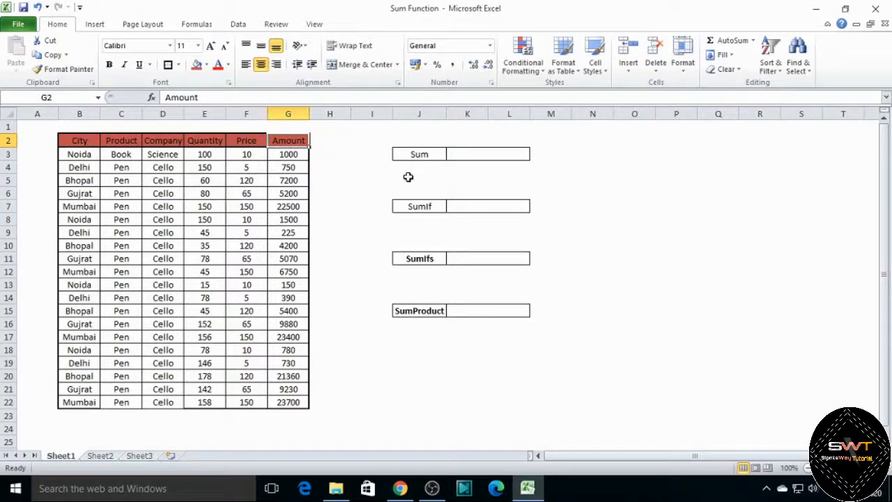
left_click(297, 375)
Enter =SUM(G3:G22) in the Sum result cell K3 to total the Amount column.
left_click(494, 154)
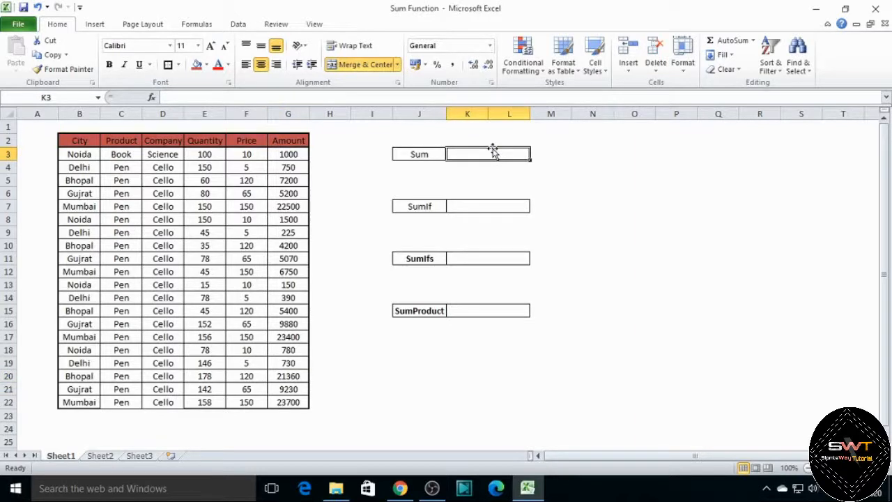
type("=s")
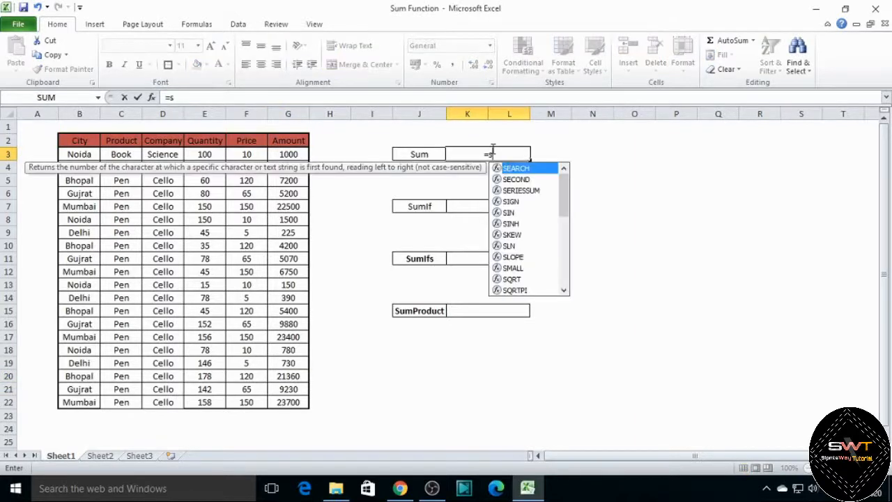
type("um")
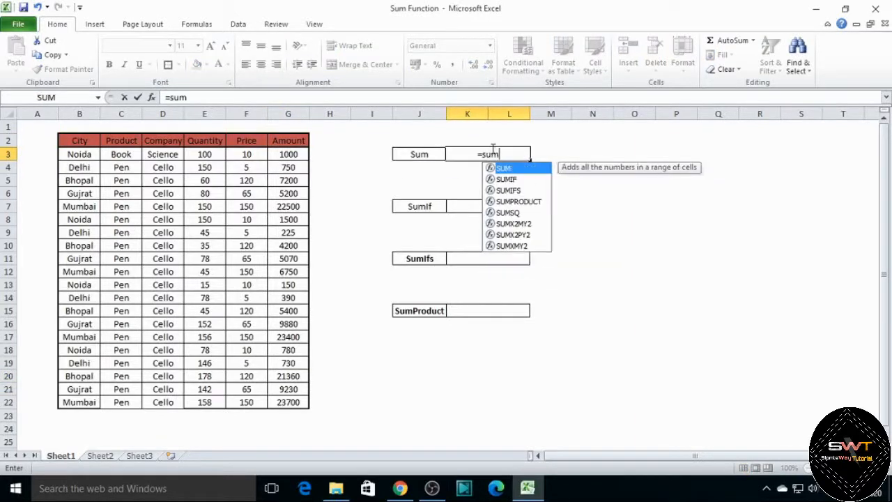
double_click(525, 170)
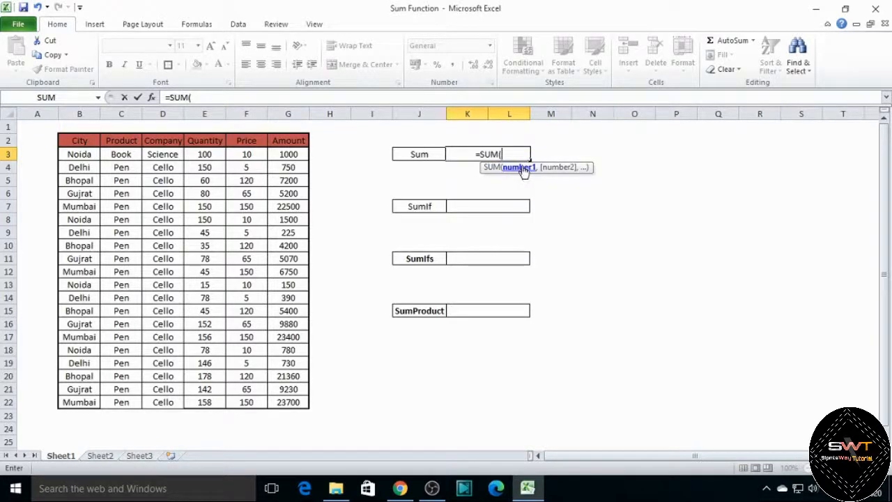
left_click_drag(296, 154, 286, 398)
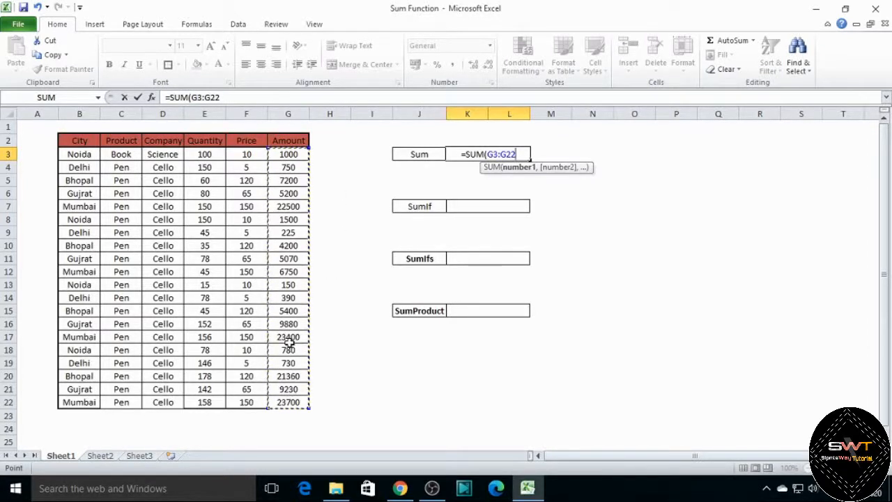
key("Return")
left_click(495, 152)
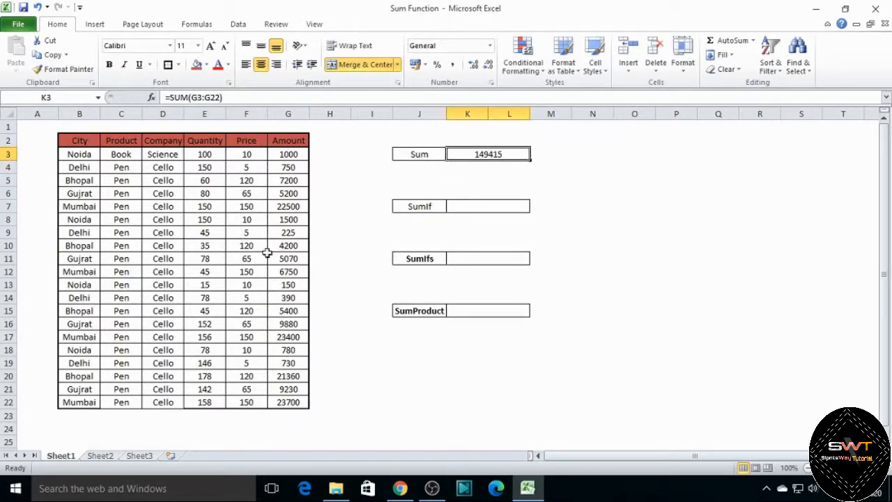
Insert an AutoSum total of G3:G22 in cell G23, directly below the Amount column.
left_click(282, 416)
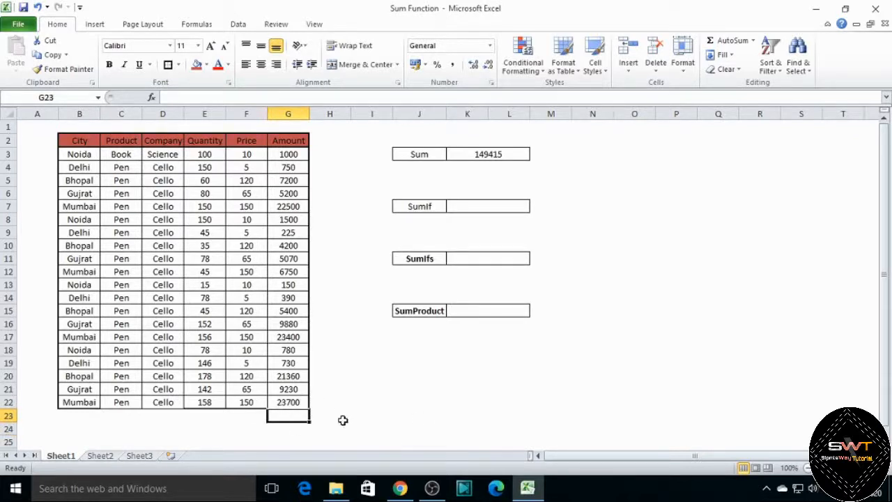
key("ctrl+shift+Up")
key("ctrl+shift+Up")
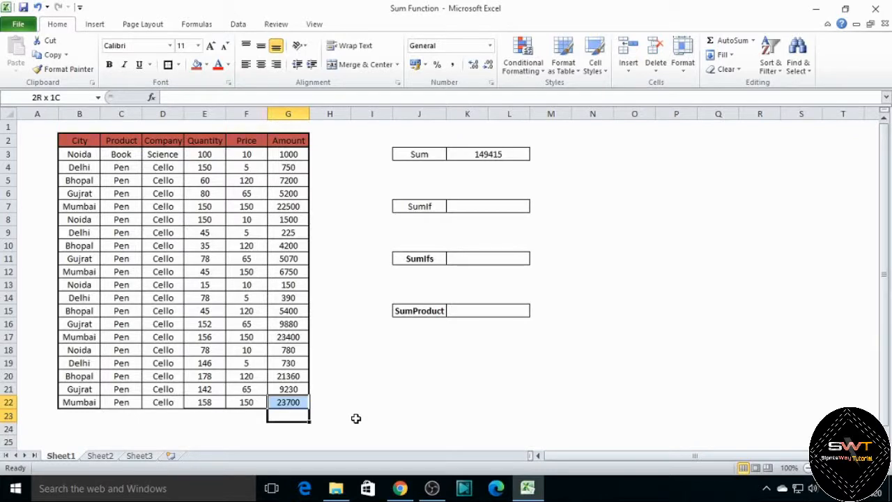
key("shift+Down")
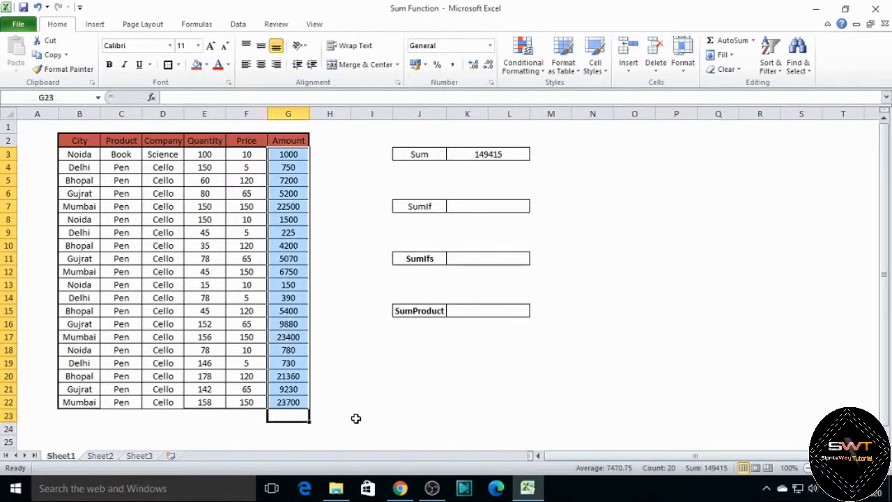
key("alt+equal")
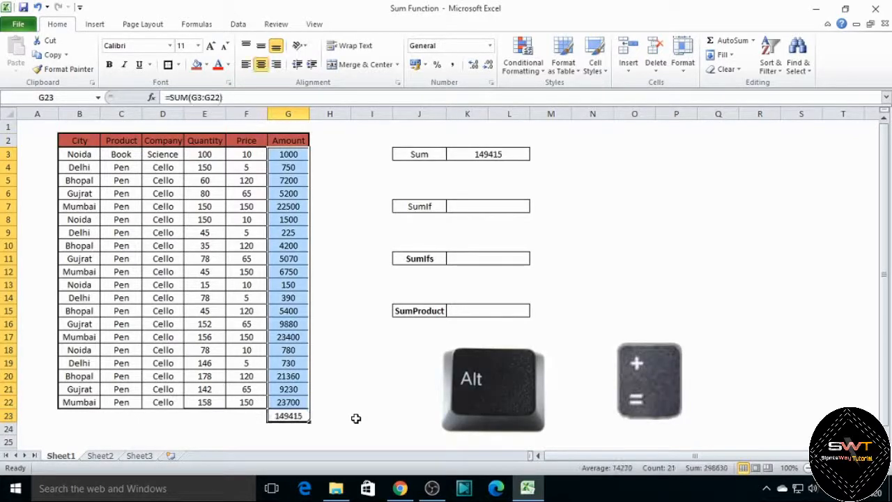
Delete the whole of row 23, which holds the AutoSum total below the table.
key("Down")
key("Up")
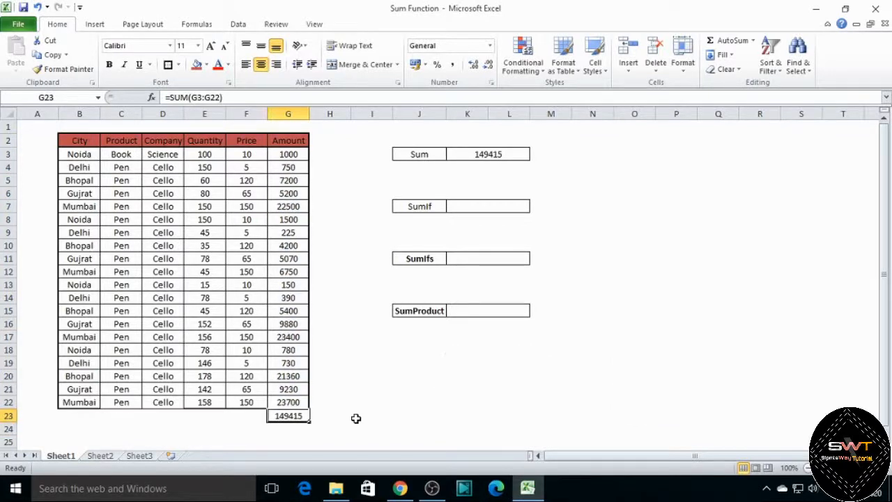
key("shift+space")
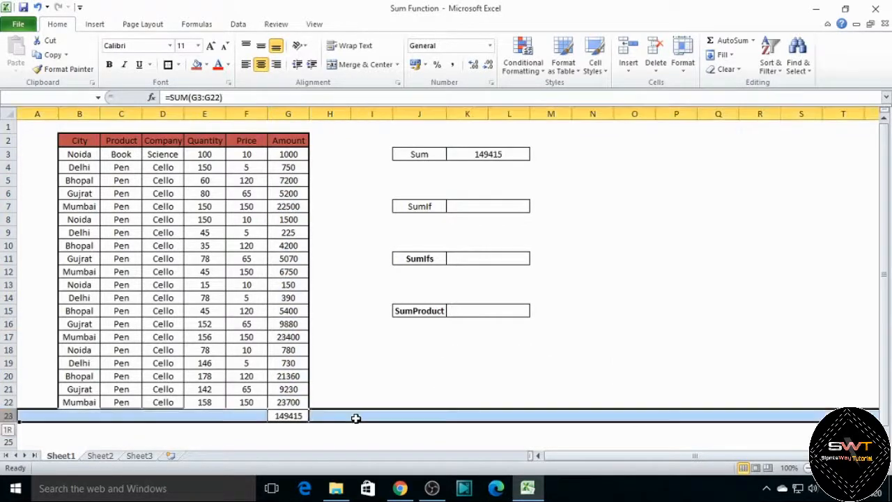
key("ctrl+minus")
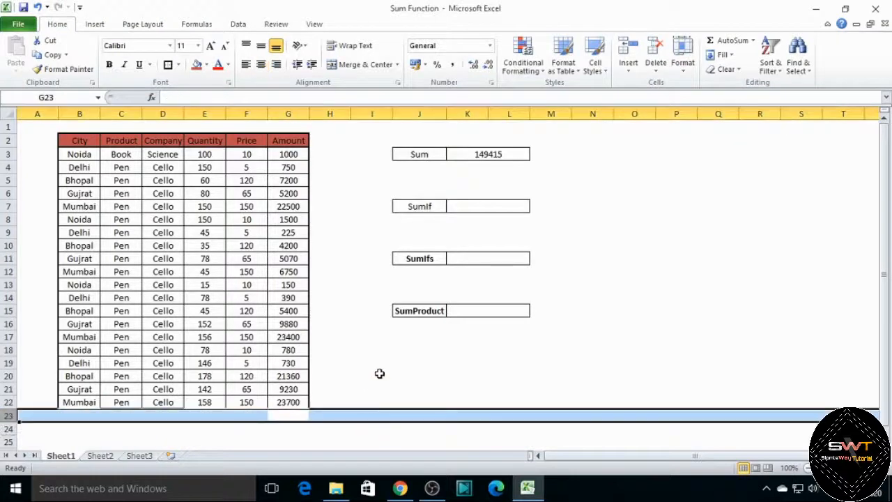
Start a SUMIF formula in the SumIf result cell K7 with the City column B2:B22 as its range.
left_click(485, 206)
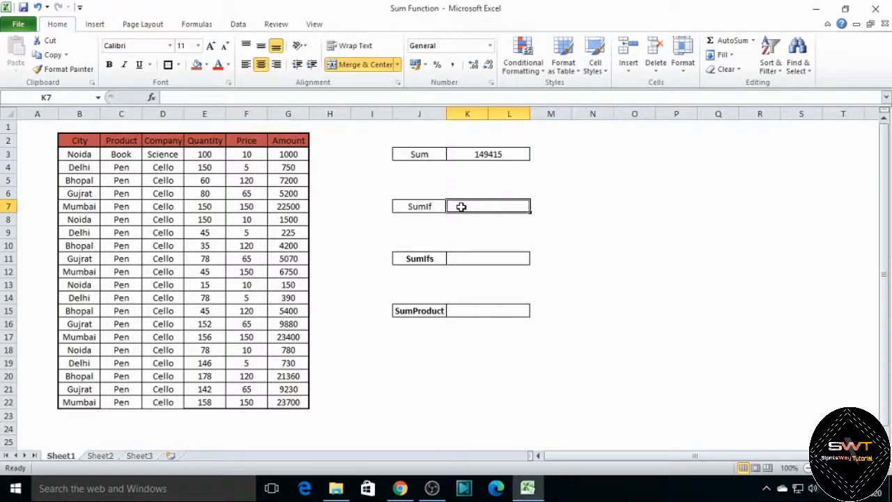
type("=sm")
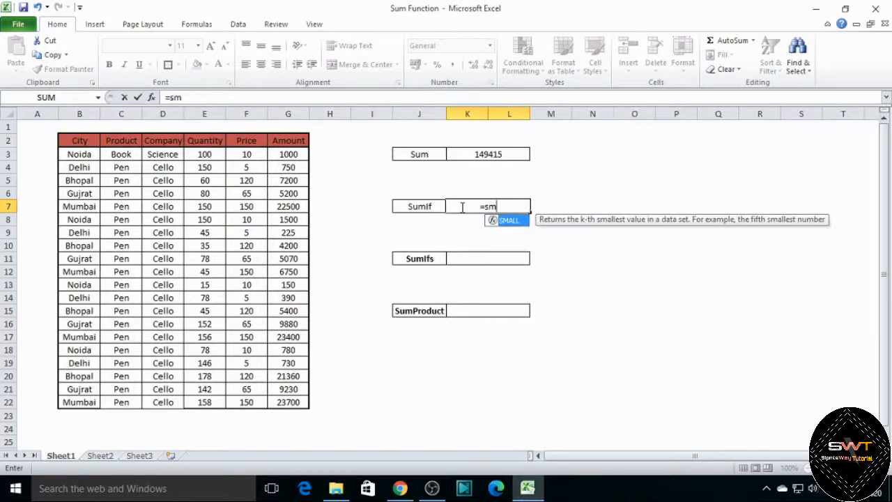
key("BackSpace")
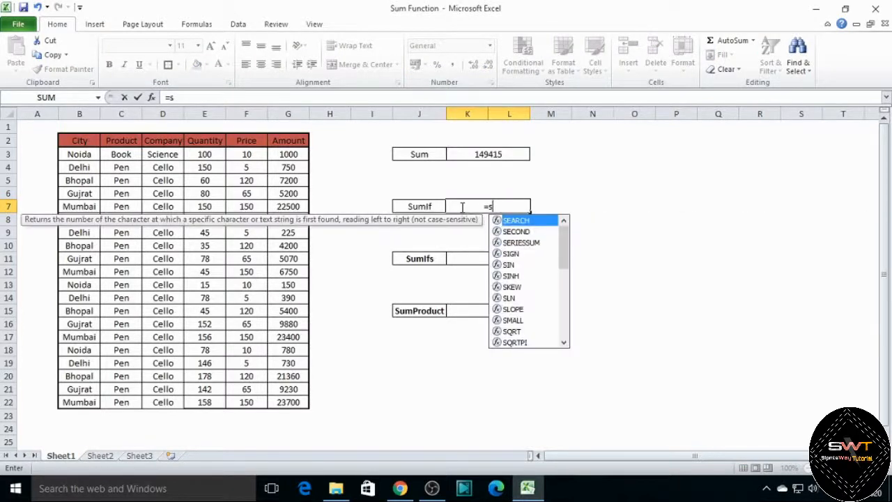
type("um")
key("Down")
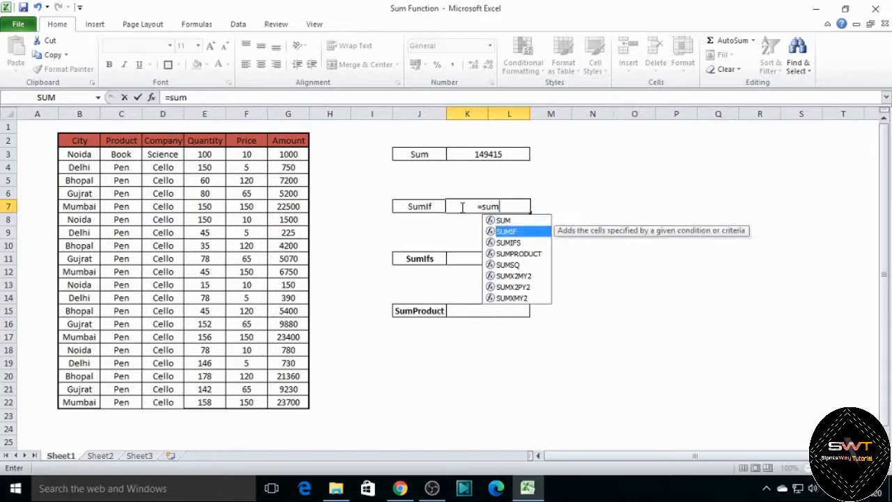
key("Tab")
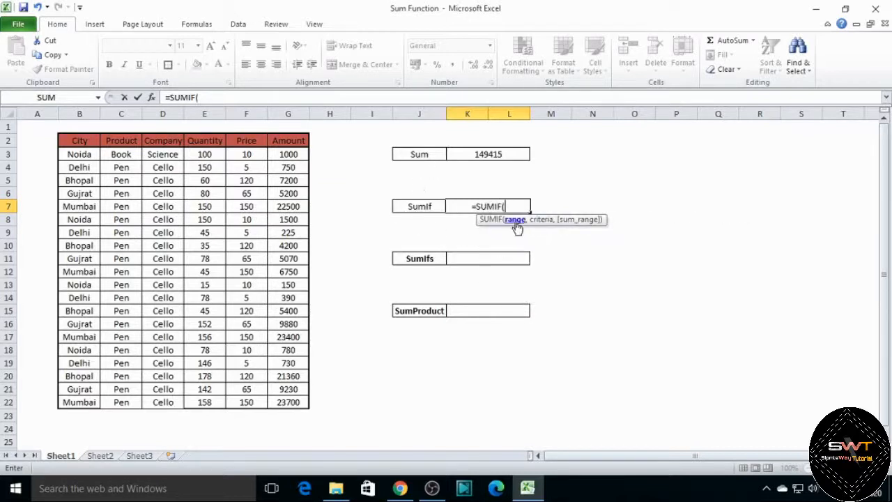
left_click_drag(78, 141, 72, 400)
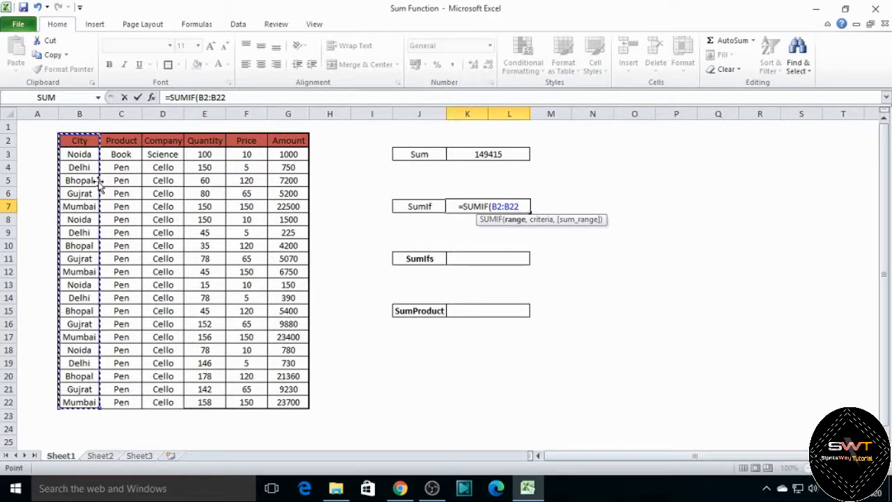
type(",")
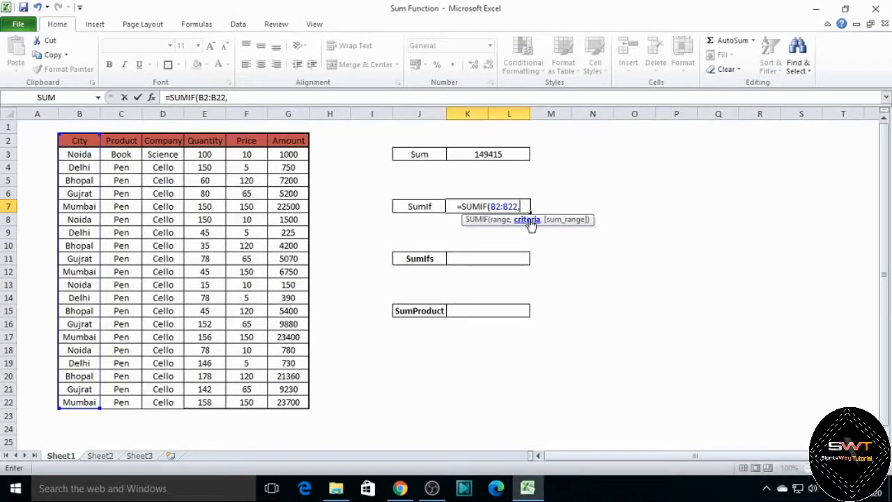
Complete the SUMIF formula in K7 with the criterion "Noida" and the Amount cells G3:G22 as the sum range.
type("\"")
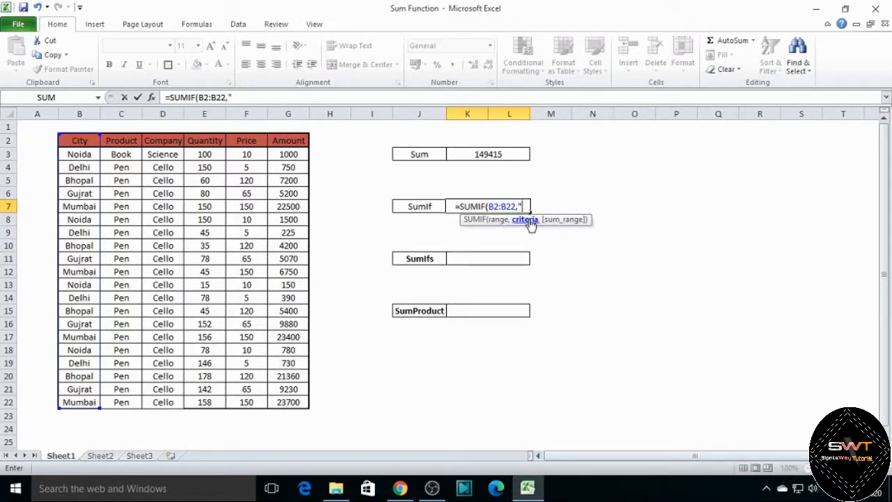
type("Noida")
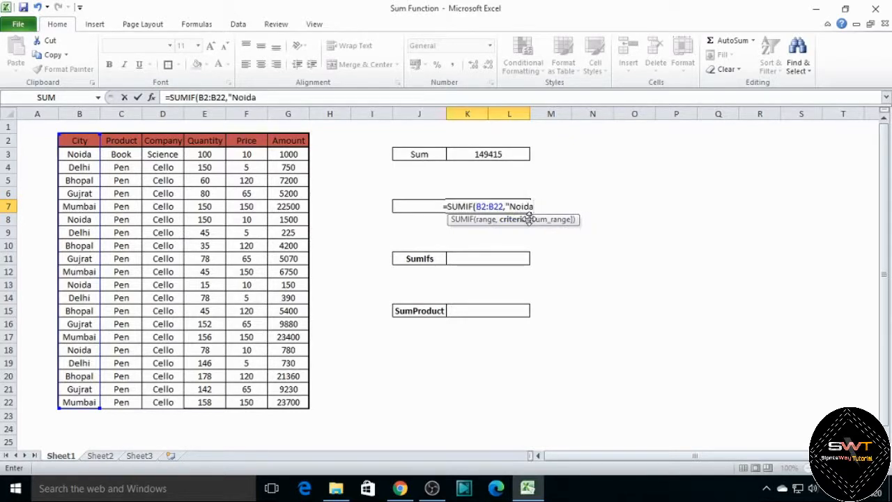
type("\"")
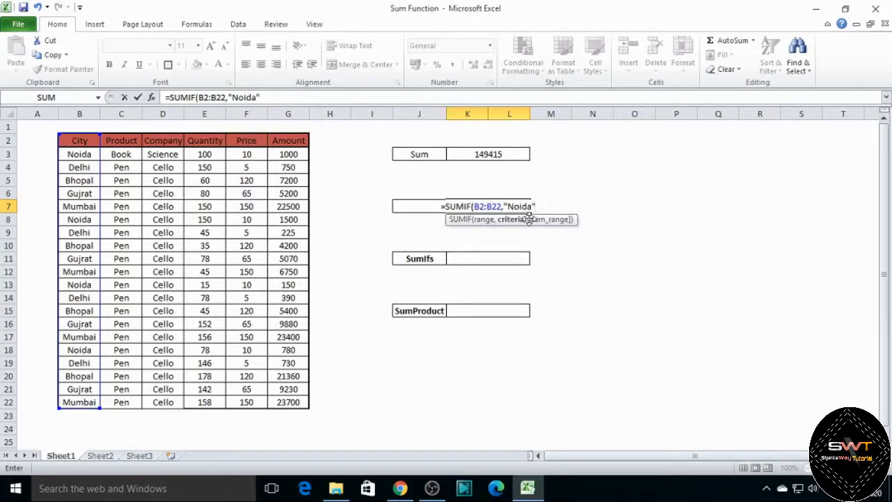
type(",")
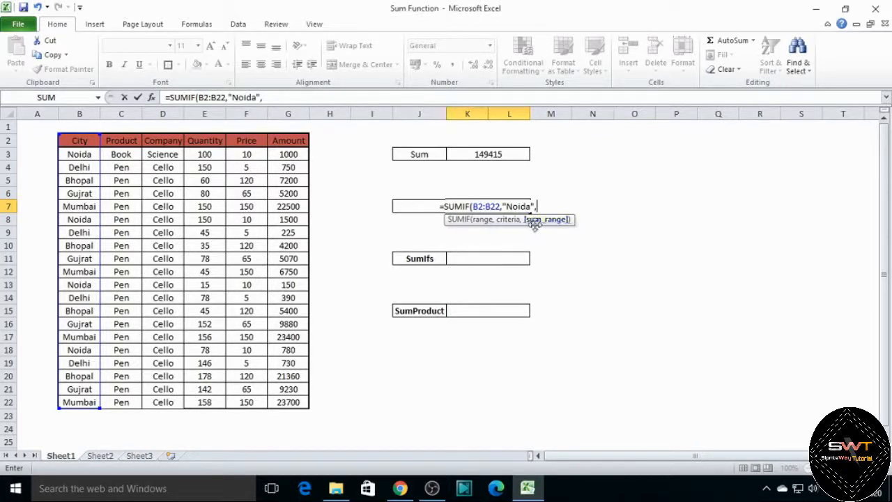
left_click(290, 157)
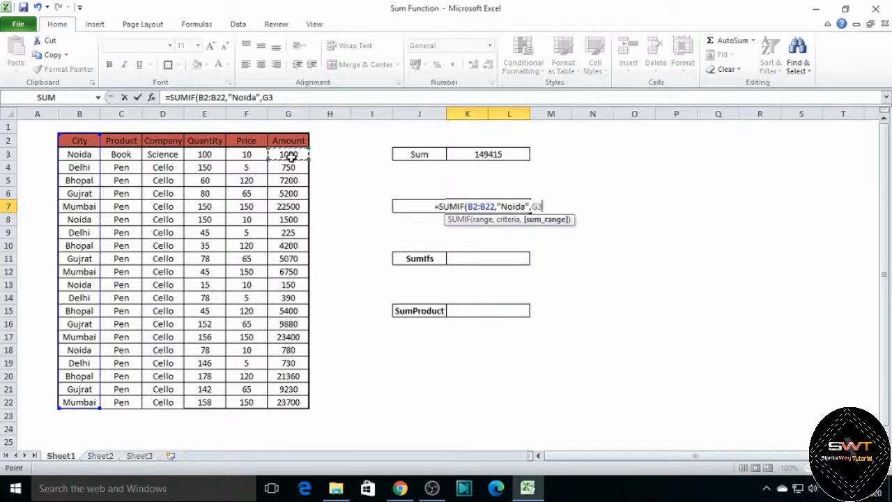
left_click_drag(290, 157, 290, 400)
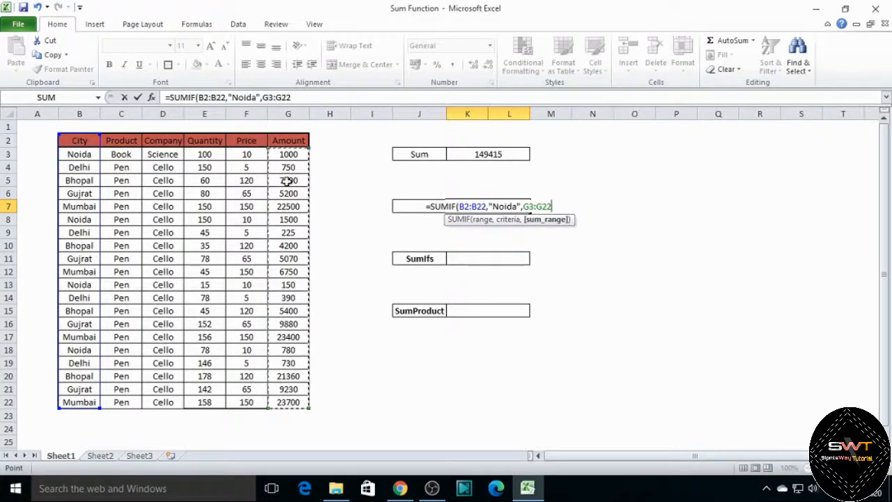
type(")")
key("Return")
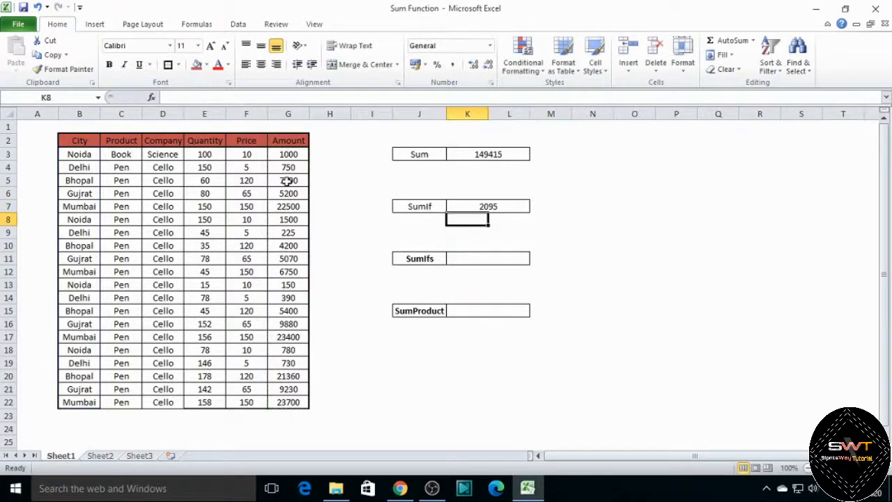
Review the ranges referenced by the SUMIF formula in K7 and clear the cell.
key("Up")
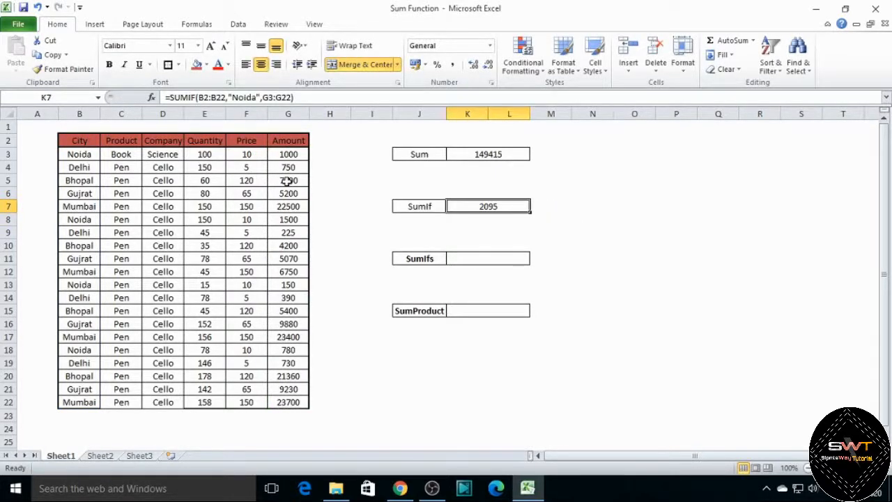
key("F2")
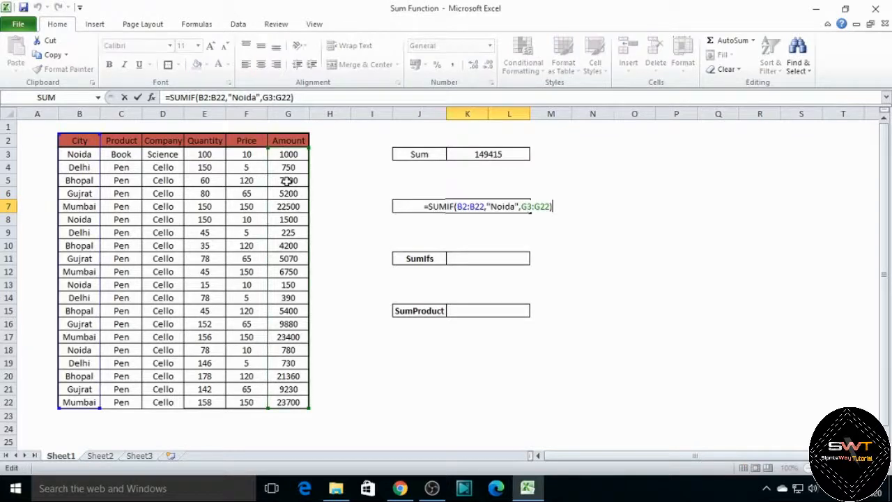
key("Escape")
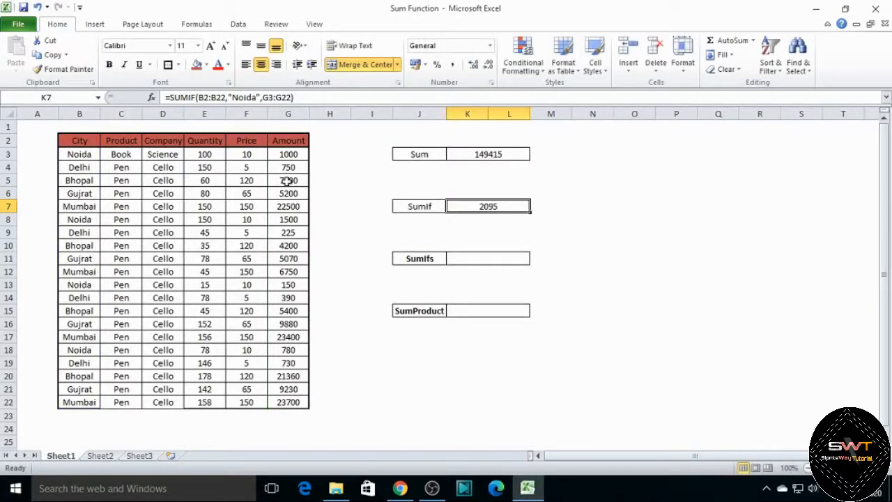
key("Right")
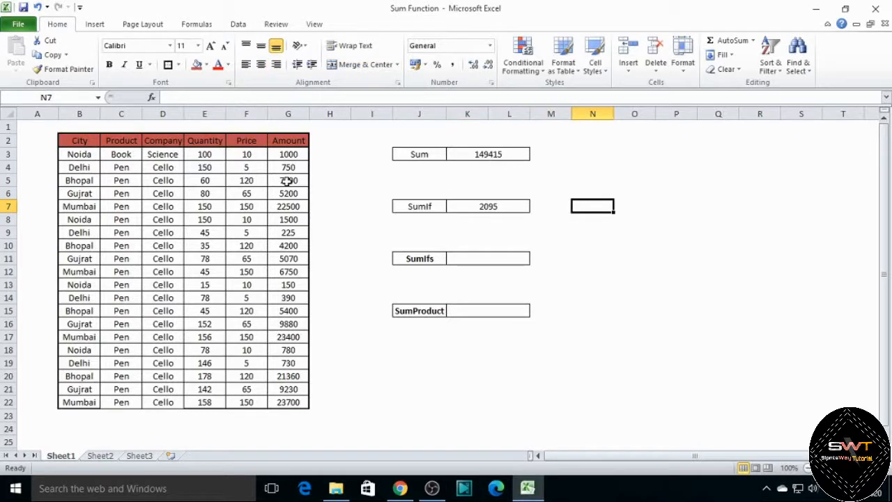
key("Left")
key("Delete")
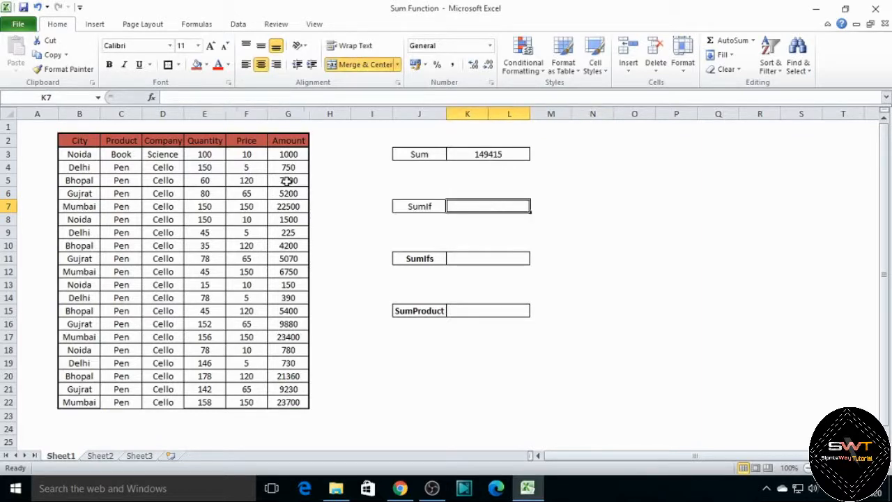
Start a SUMIF formula in the SumIf result cell K7 using the City column B2:B22 as its range.
type("=sum")
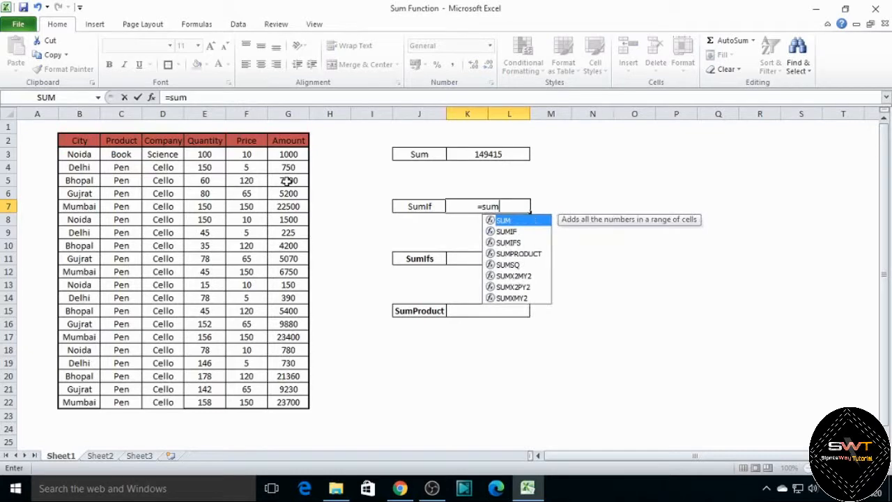
key("Down")
key("Tab")
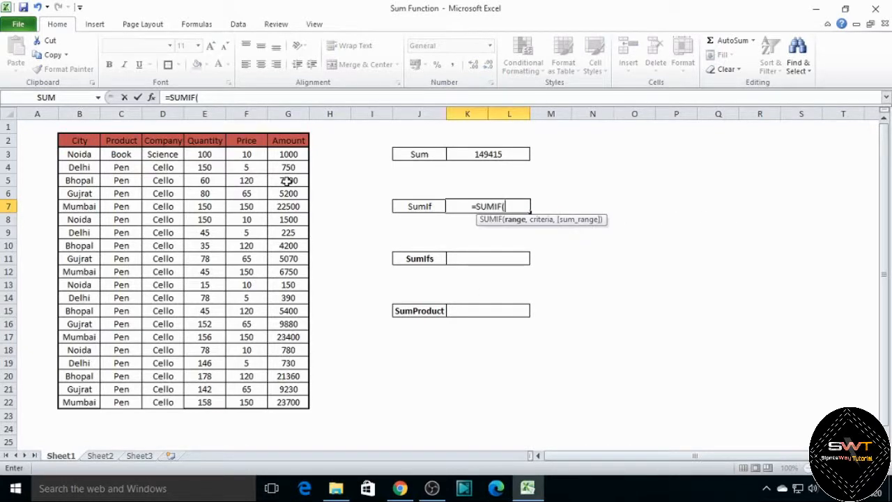
key("Left")
key("Left")
key("Left")
key("Up")
key("Left")
key("Left")
key("Left")
key("Up")
key("Left")
key("Up")
key("Left")
key("Up")
key("Left")
key("Up")
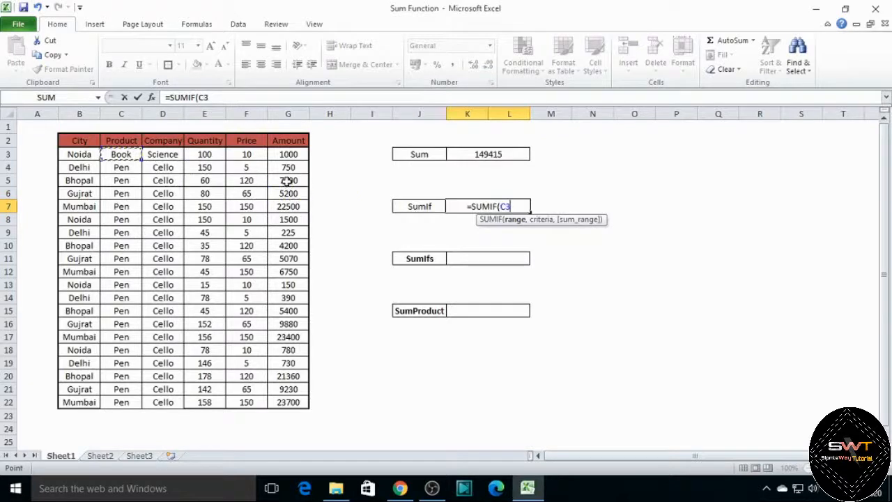
key("ctrl+shift+Down")
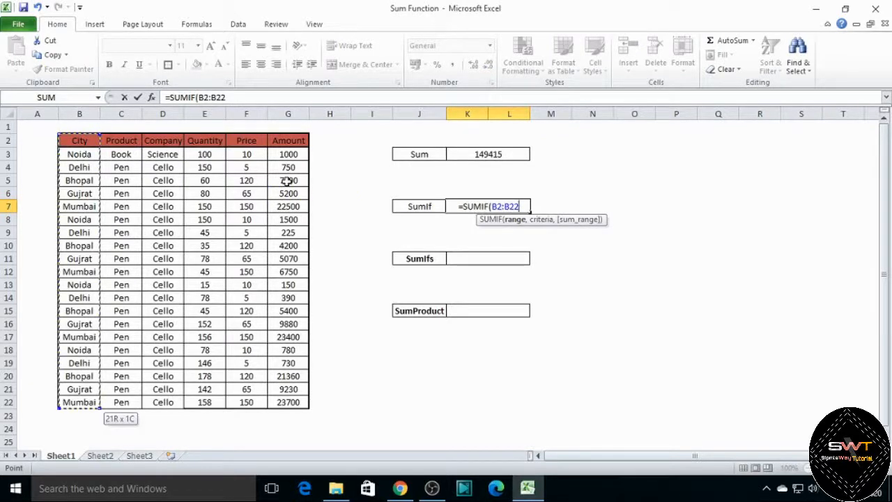
type(",")
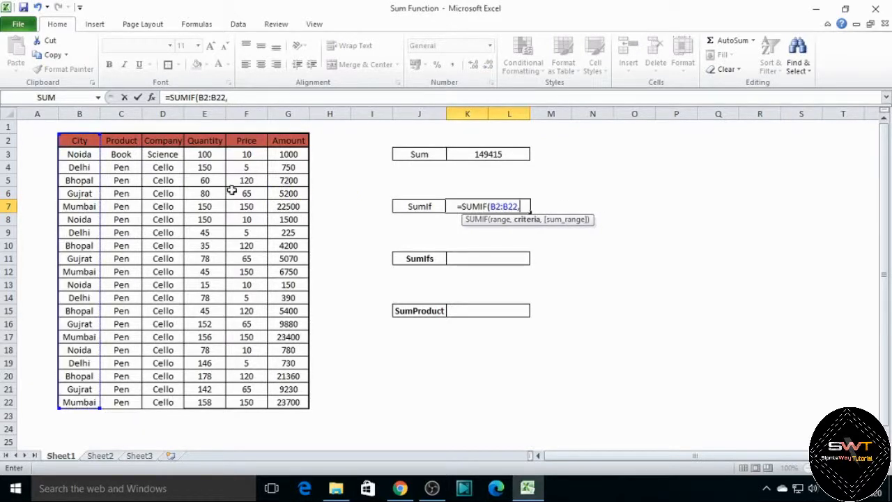
Complete the SUMIF formula in K7 with cell N1 as the criterion and the Amount cells G3:G22 as the sum range.
left_click(608, 126)
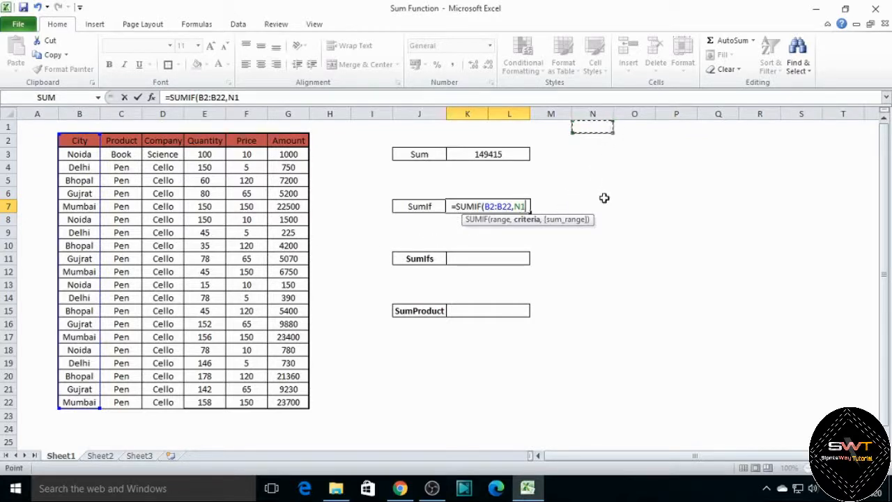
type(",")
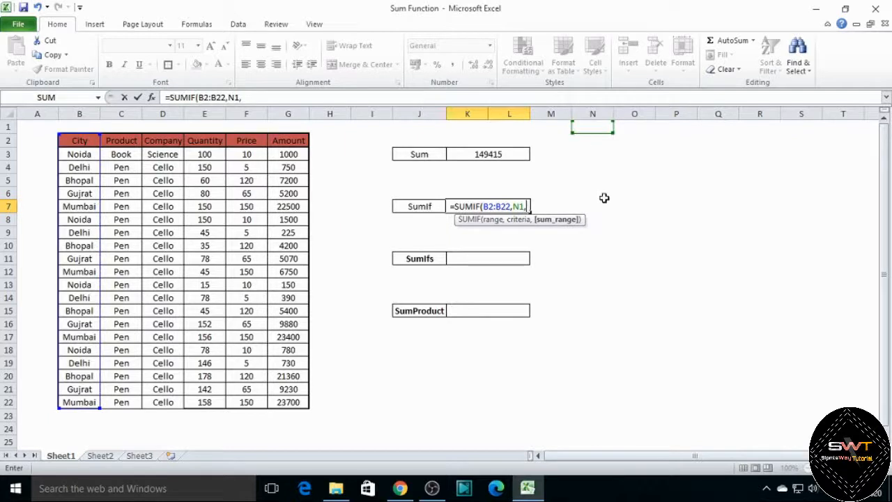
key("Left")
key("Left")
key("Up")
key("Left")
key("Up")
key("Up")
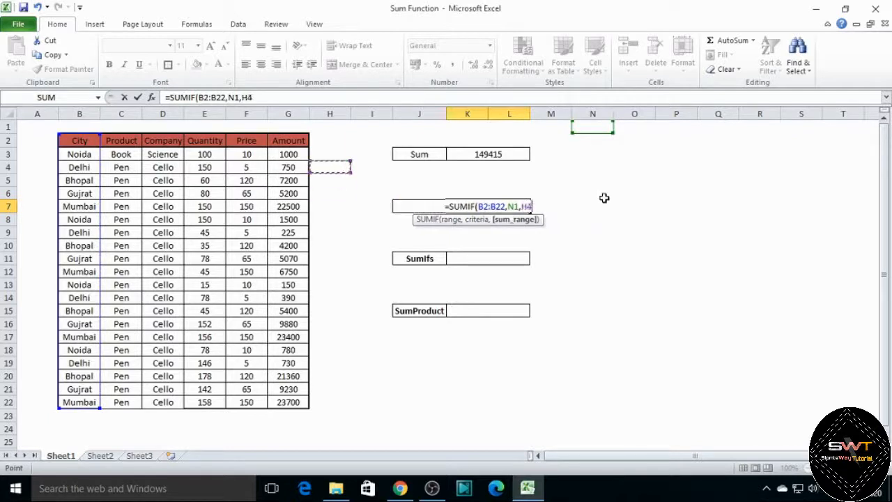
key("Left")
key("Up")
key("ctrl+shift+Down")
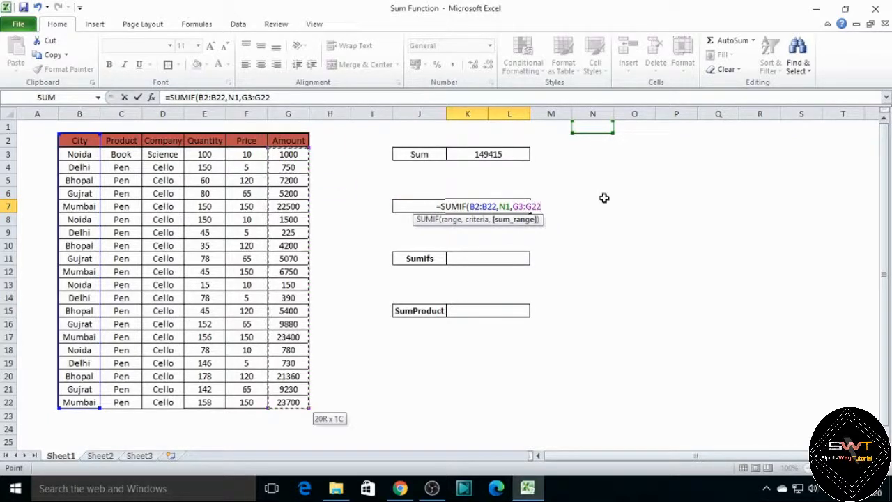
type(")")
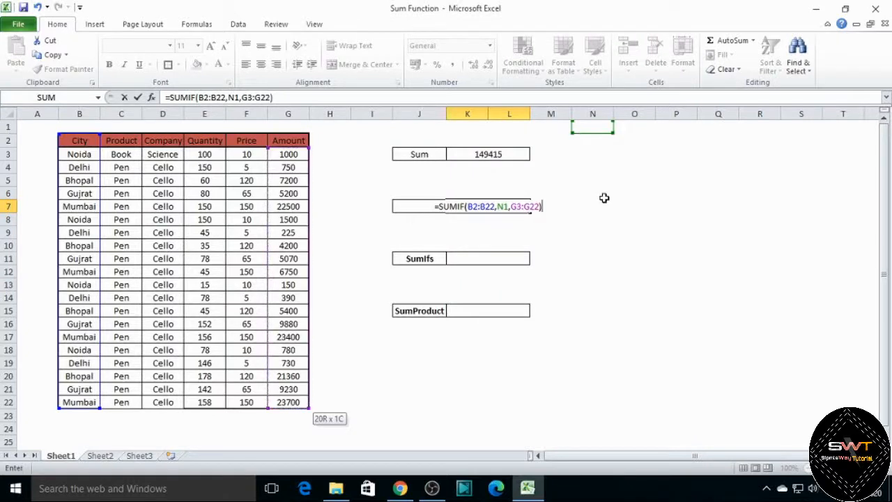
key("Return")
key("Up")
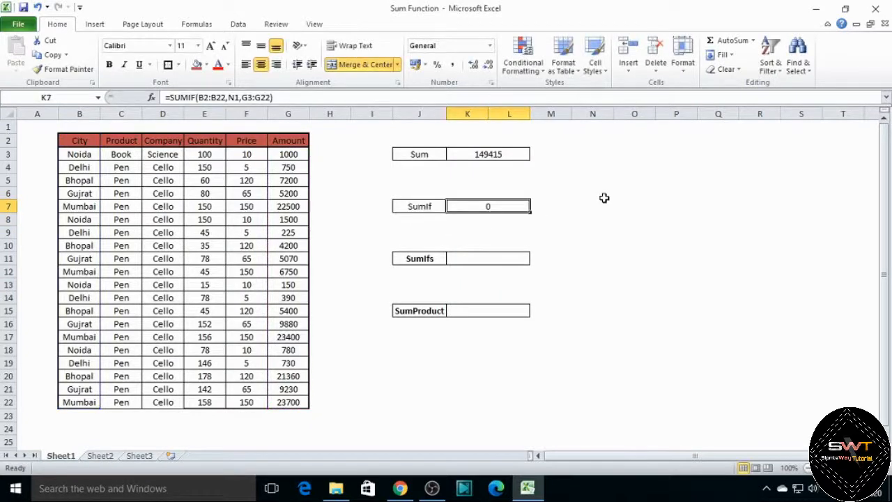
Check which cell the SUMIF formula in K7 references as its criterion.
key("Right")
key("Right")
key("Up")
key("Up")
key("Up")
key("Up")
key("Down")
key("Down")
key("Down")
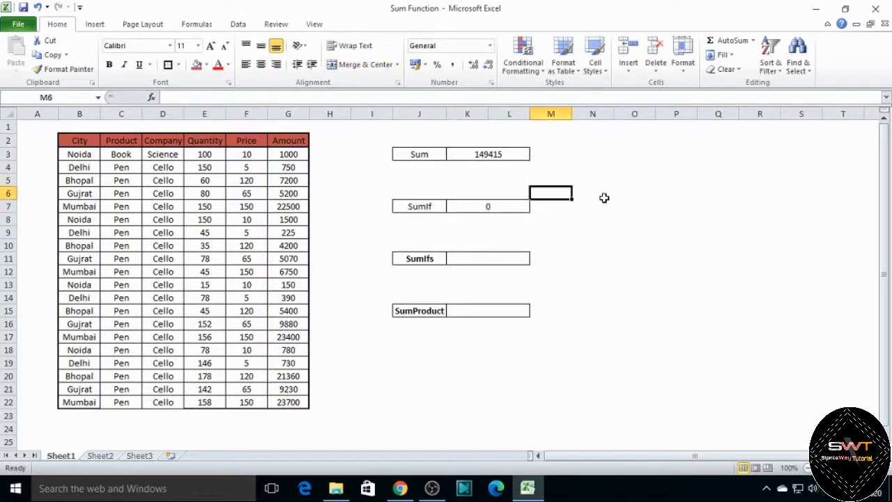
key("Left")
key("Down")
key("F2")
key("Escape")
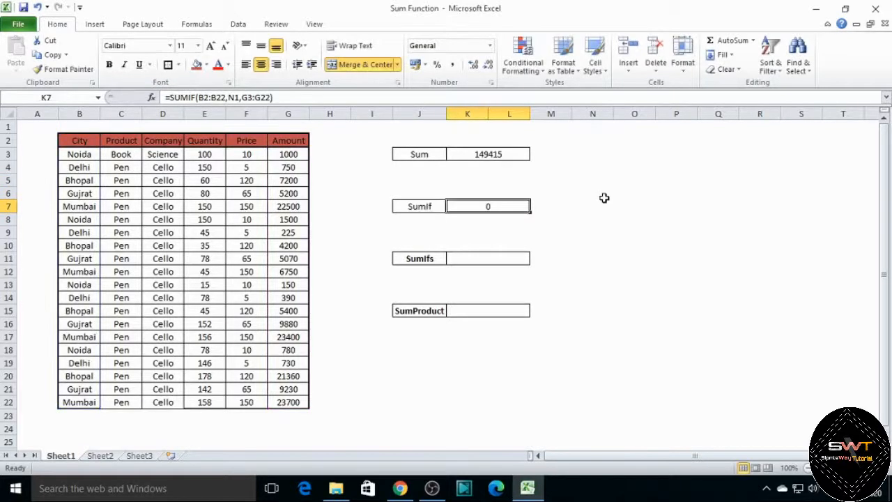
Enter the city Noida in the criterion cell N1.
key("Up")
key("Right")
key("Up")
key("Up")
key("Up")
key("Up")
key("Up")
key("Right")
key("Right")
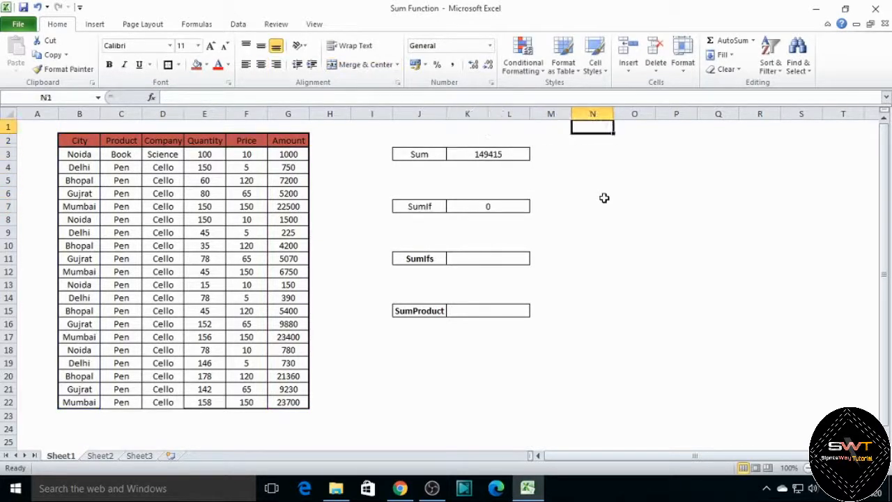
type("nOIDA")
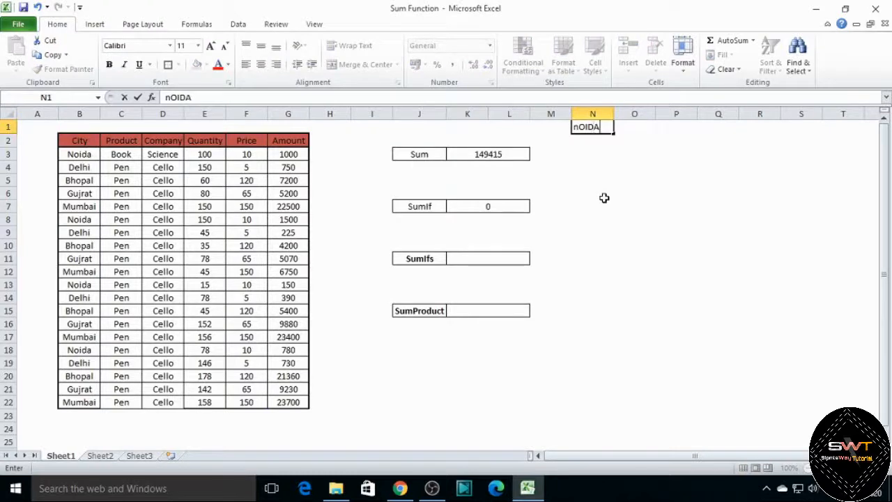
key("Return")
key("Up")
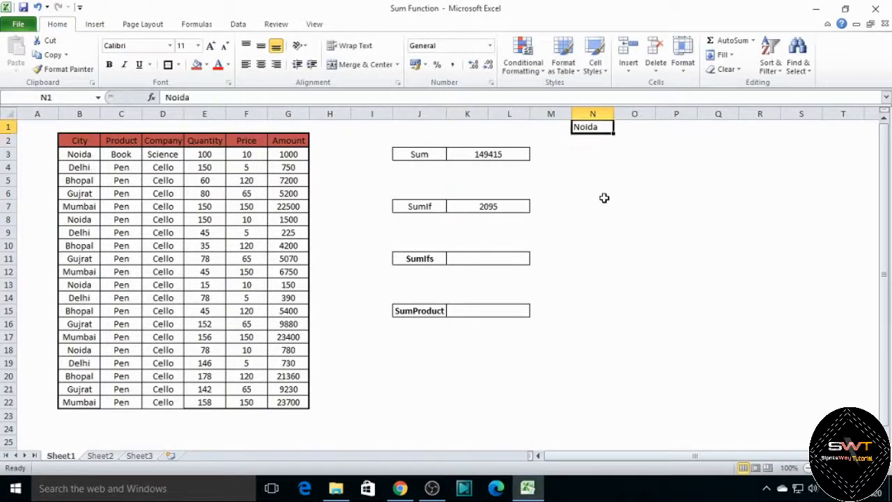
Try the city Delhi and after it Gujrat as the criterion in N1.
type("Delhi")
key("Return")
key("Up")
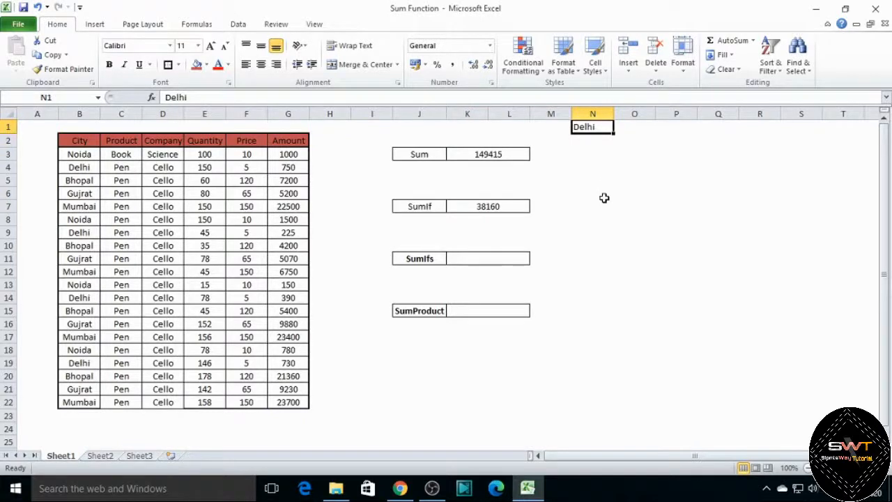
type("Gujrat")
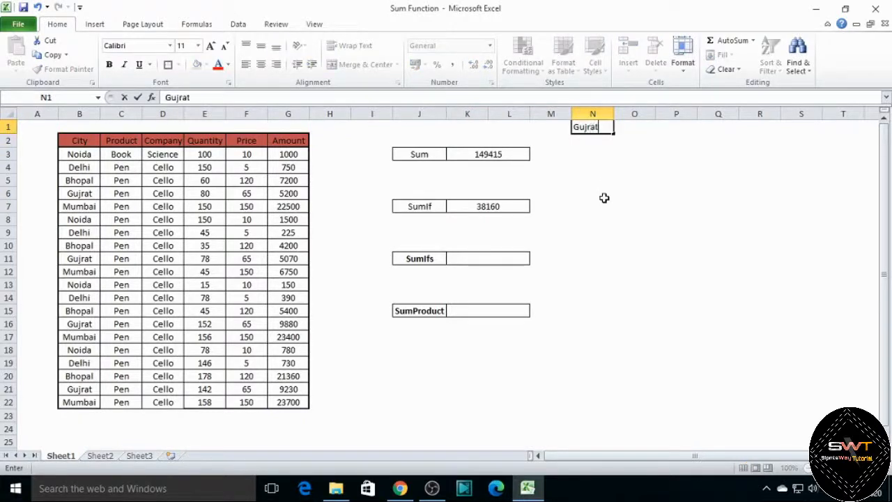
key("Return")
key("Up")
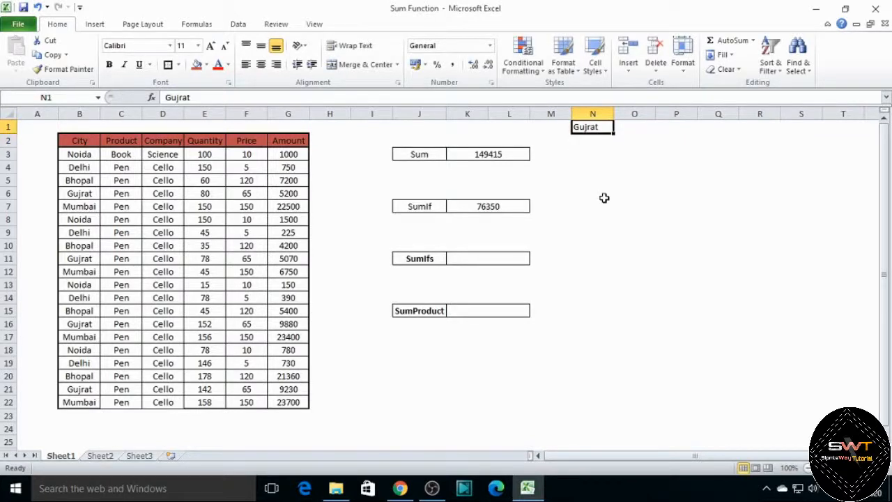
Clear the criterion cell N1 and the SUMIF formula in K7.
key("Delete")
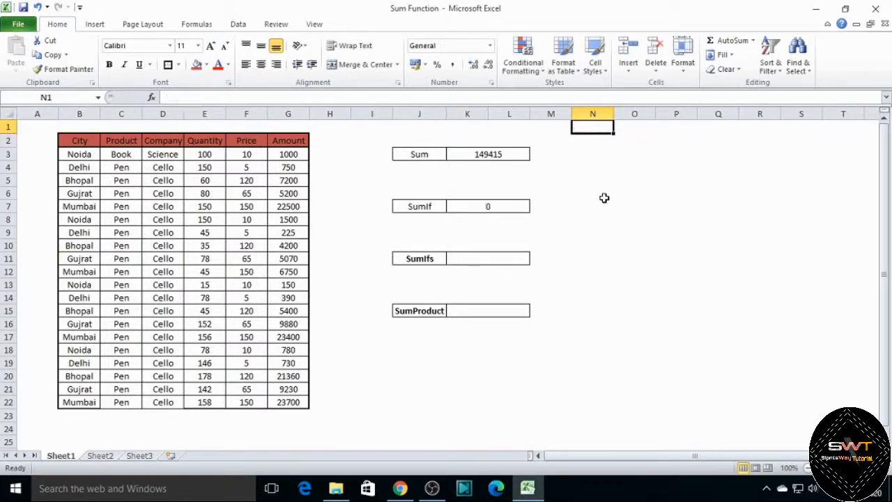
key("Down")
key("Down")
key("Down")
key("Down")
key("Down")
key("Down")
key("Left")
key("Left")
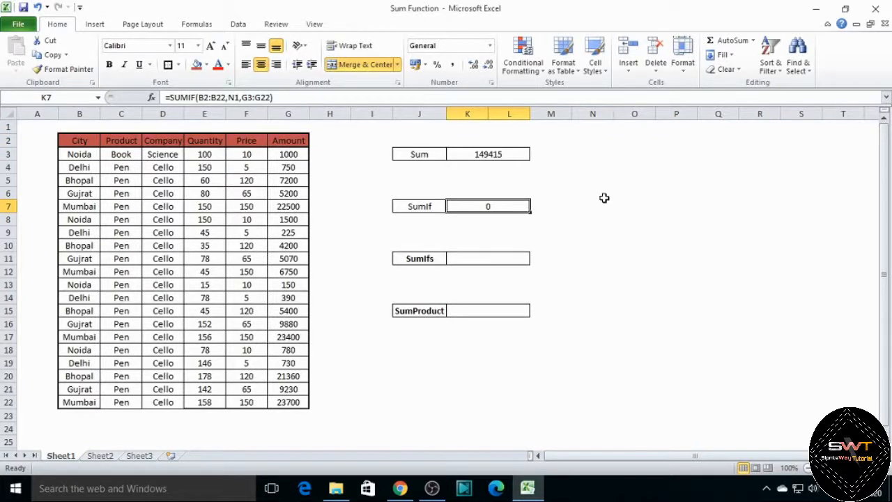
key("Delete")
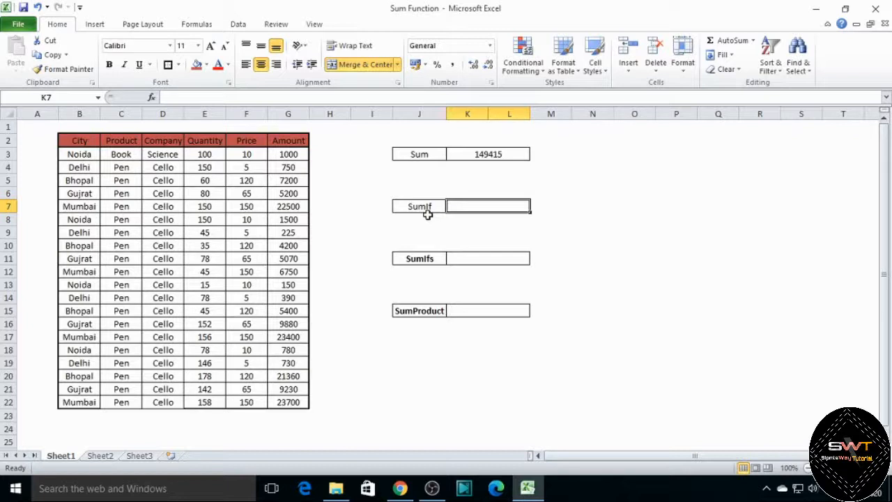
Start a SUMIFS formula in the SumIfs result cell K11 with the Amount cells G3:G22 as the sum range.
left_click(490, 258)
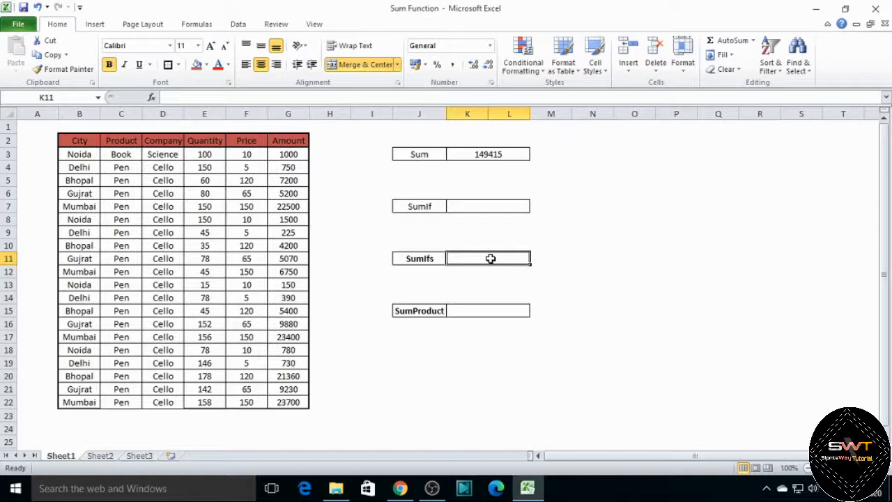
type("=")
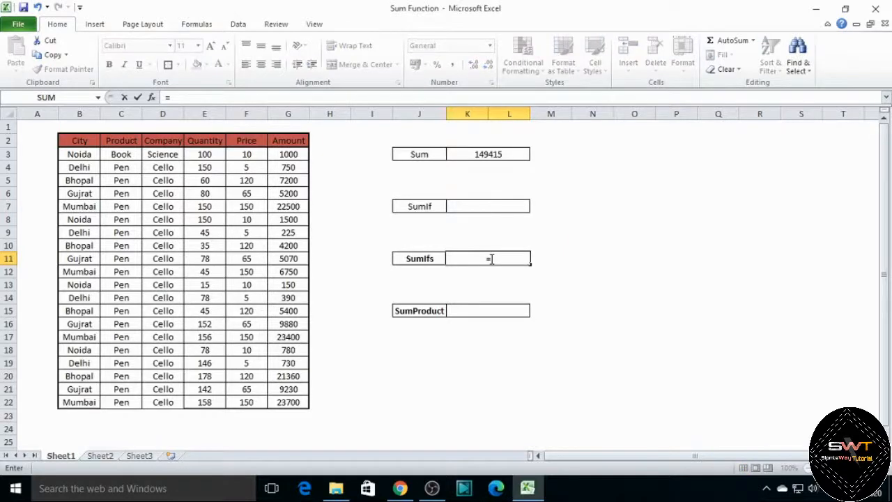
type("SUM")
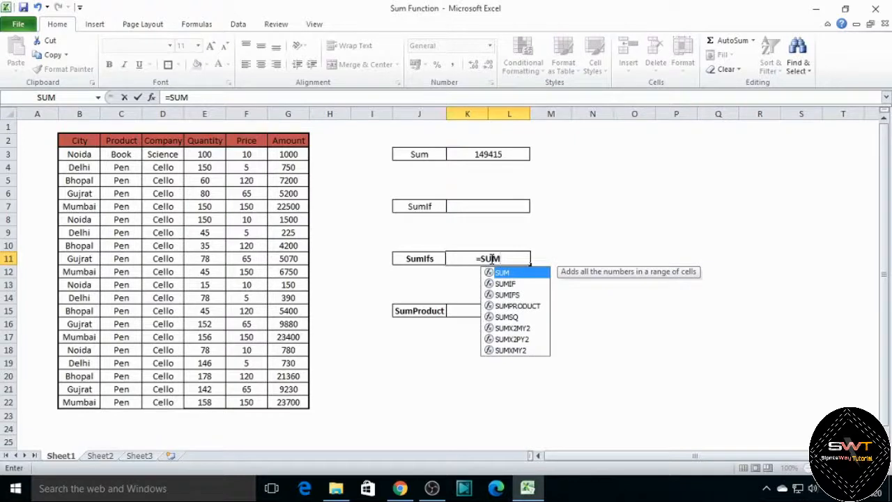
key("Down")
key("Down")
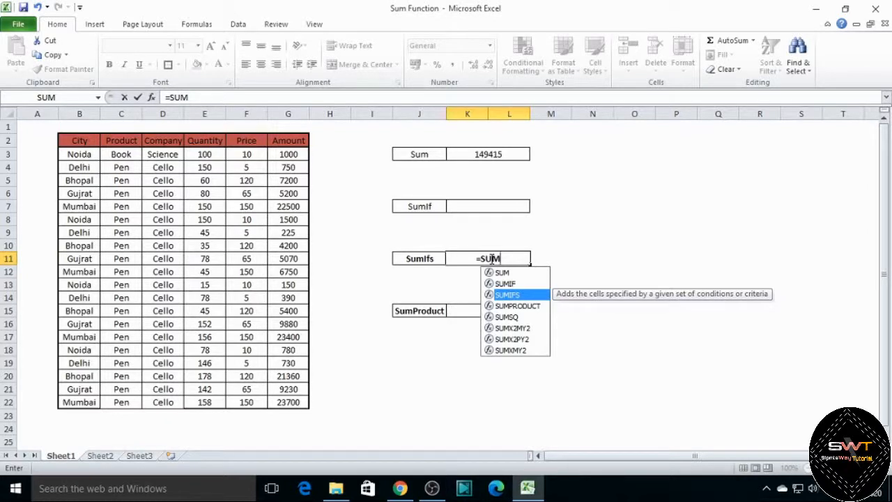
key("Tab")
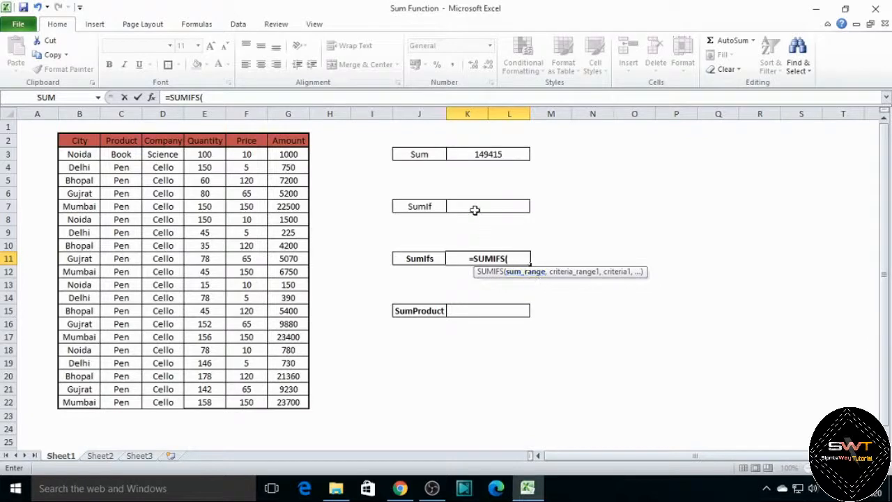
left_click_drag(293, 156, 295, 402)
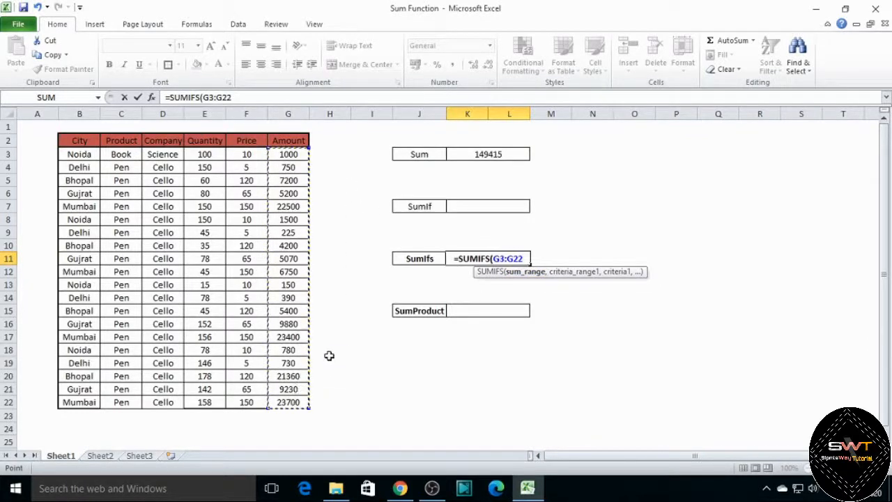
type(",")
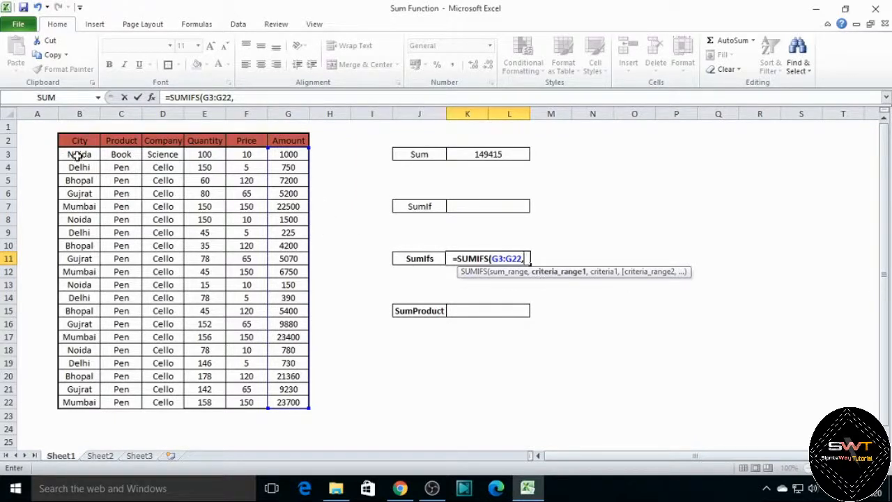
Add the City cells B3:B22 as the first criteria range of the SUMIFS formula, with the criterion "NOIDA".
left_click_drag(73, 157, 89, 395)
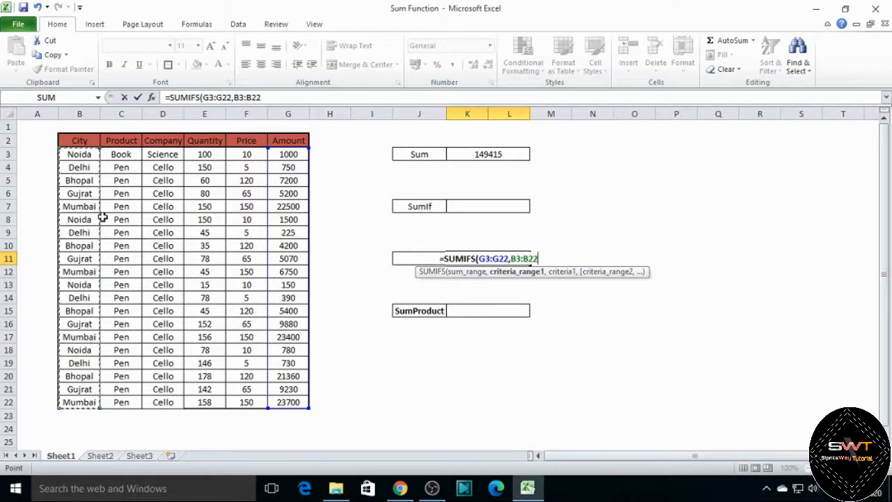
type(",")
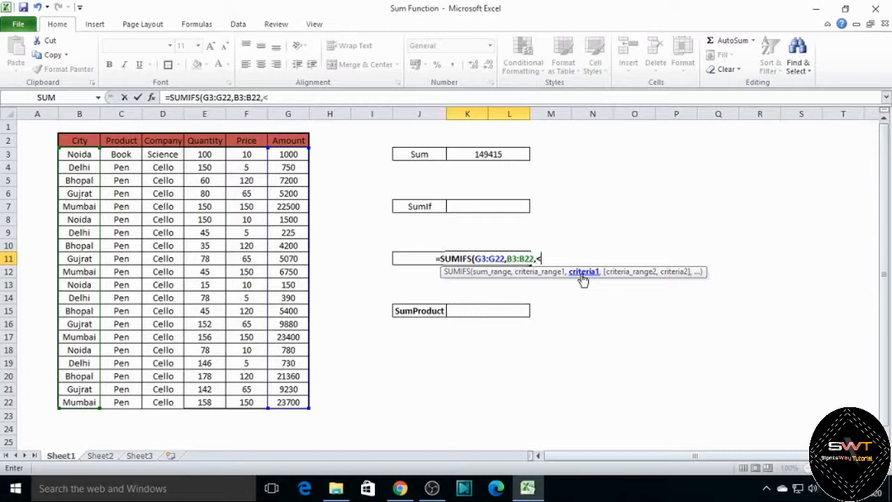
type(",")
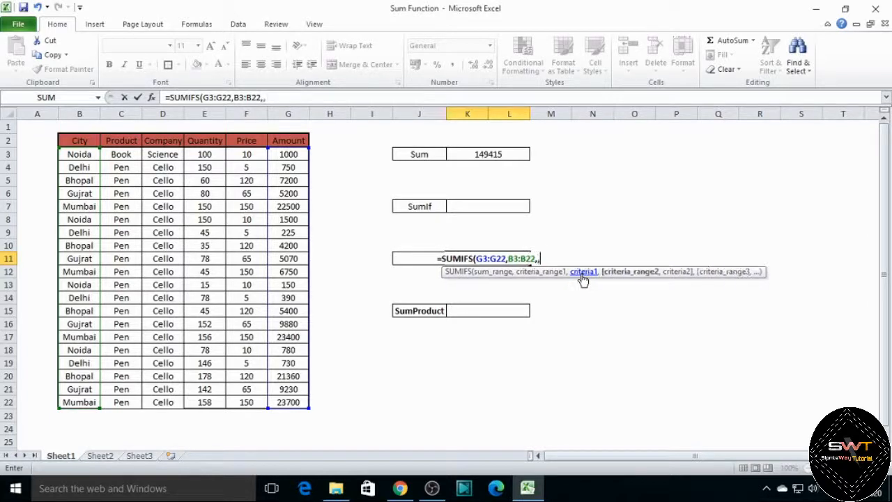
key("BackSpace")
type("\"N")
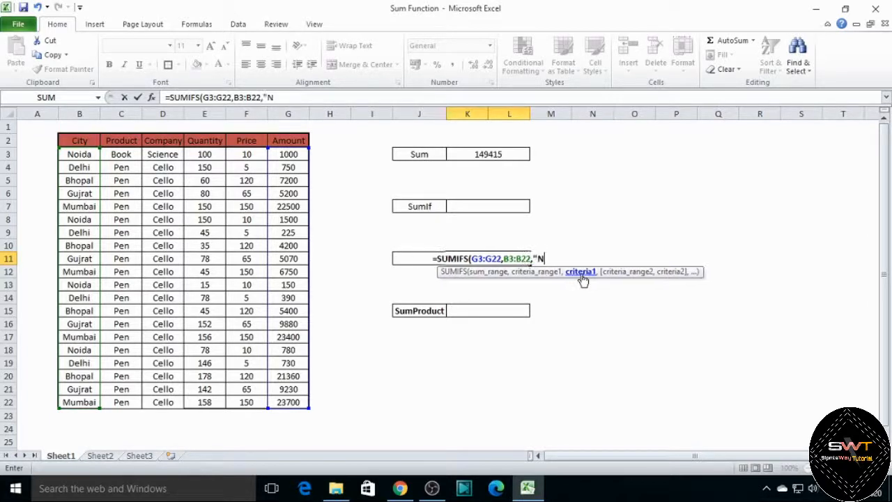
type("OIDA")
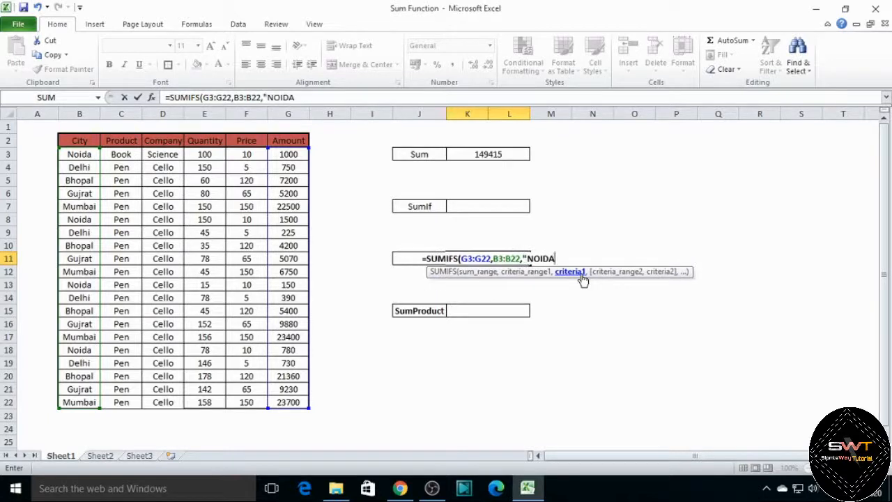
type("\",")
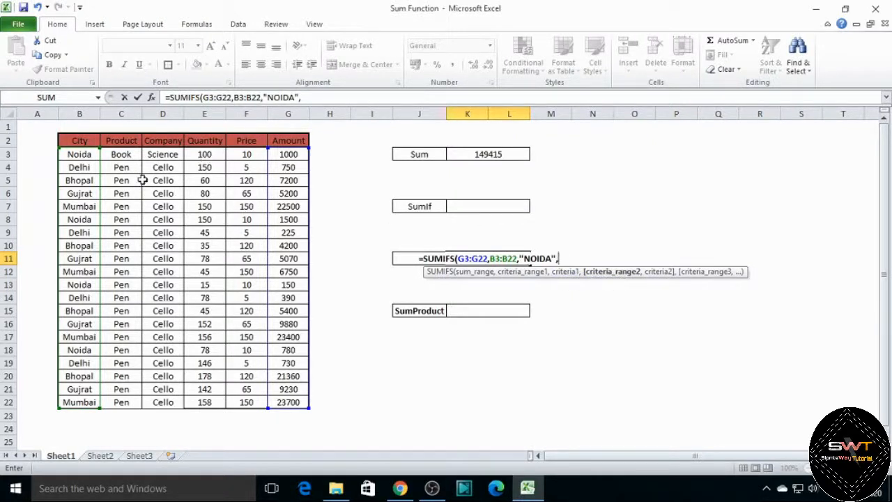
left_click(125, 154)
left_click_drag(126, 158, 129, 181)
left_click(134, 214)
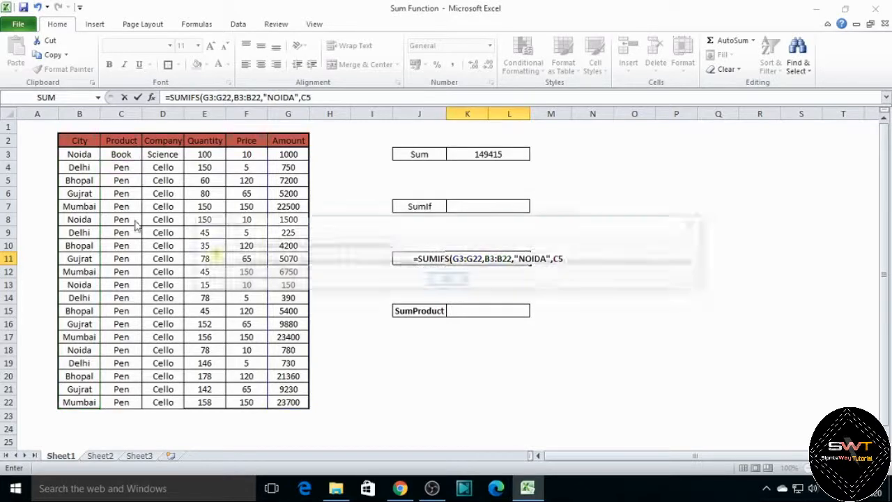
left_click(447, 280)
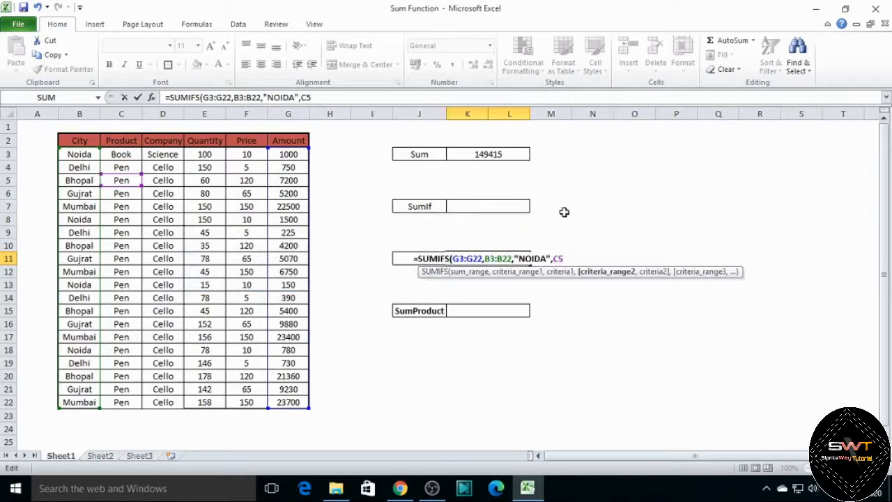
key("BackSpace")
key("BackSpace")
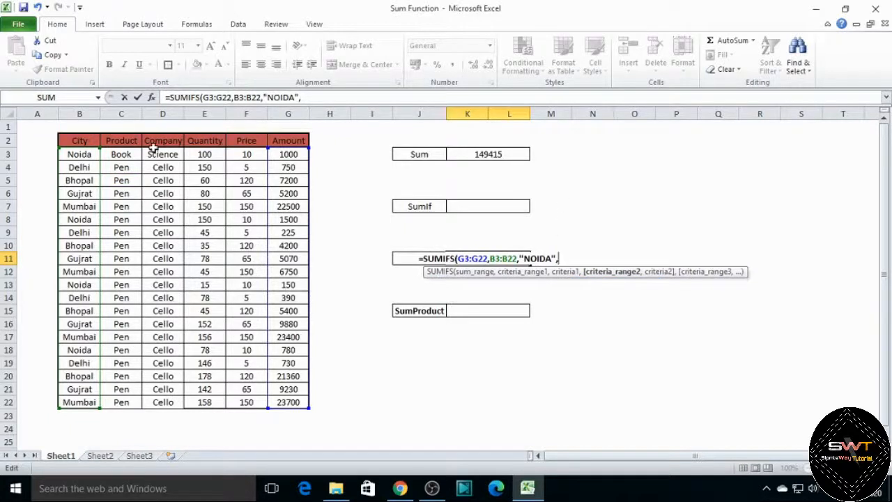
Add the Product cells C3:C22 as the second criteria range of the SUMIFS formula.
left_click_drag(122, 154, 136, 389)
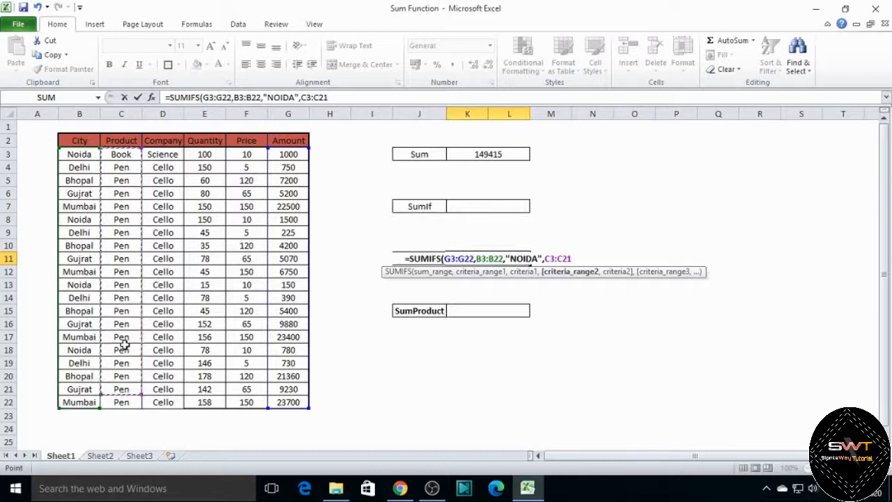
left_click(139, 402)
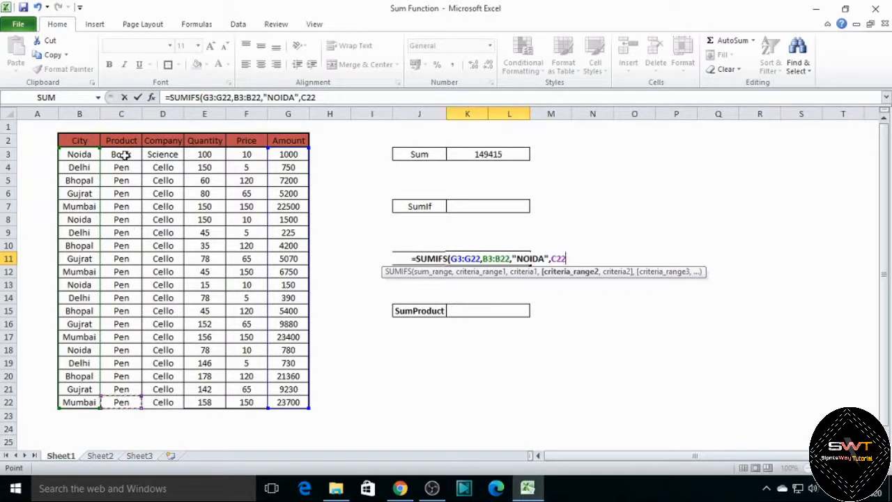
left_click_drag(122, 154, 124, 405)
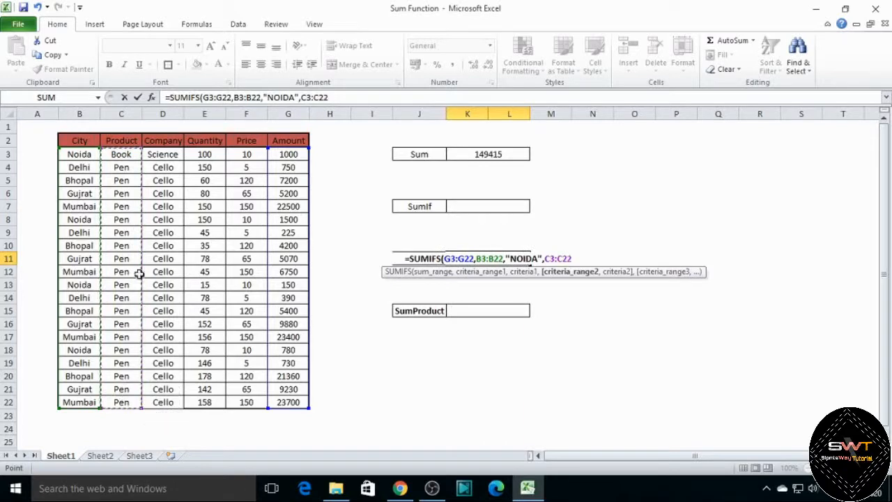
type(",")
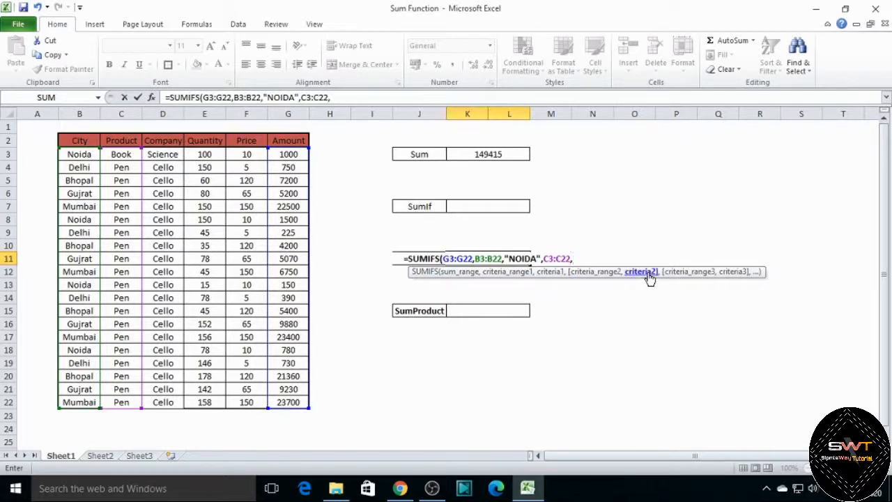
type(",")
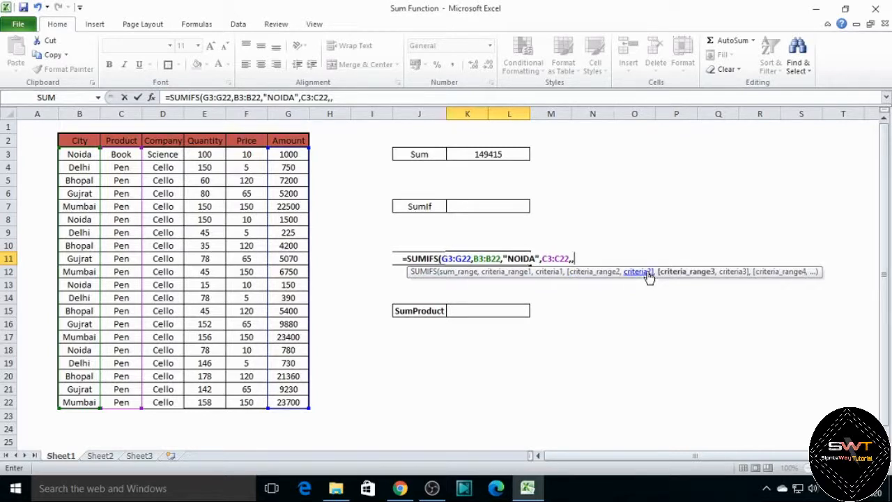
type("bOOK")
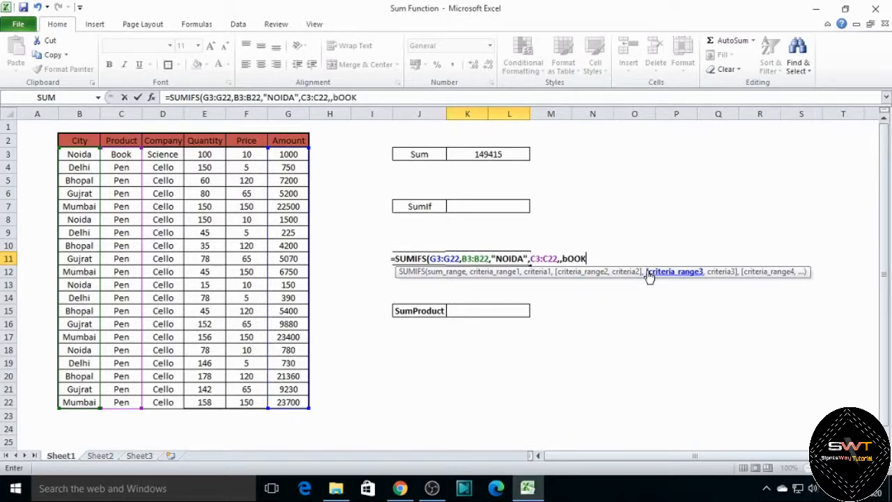
key("BackSpace")
key("BackSpace")
key("BackSpace")
key("BackSpace")
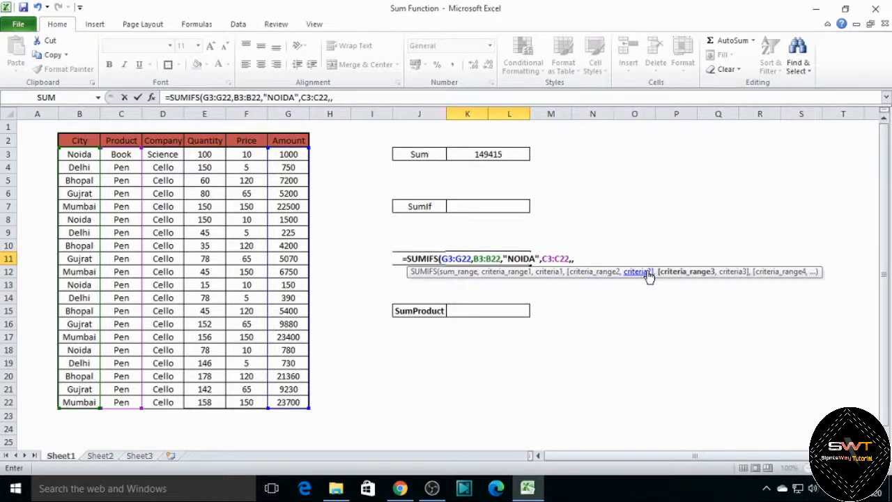
key("BackSpace")
type(":BO")
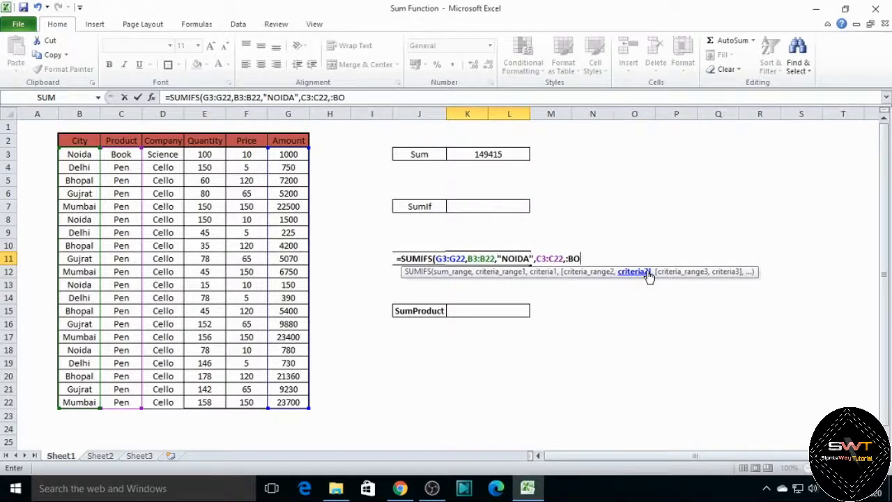
type("OK\"")
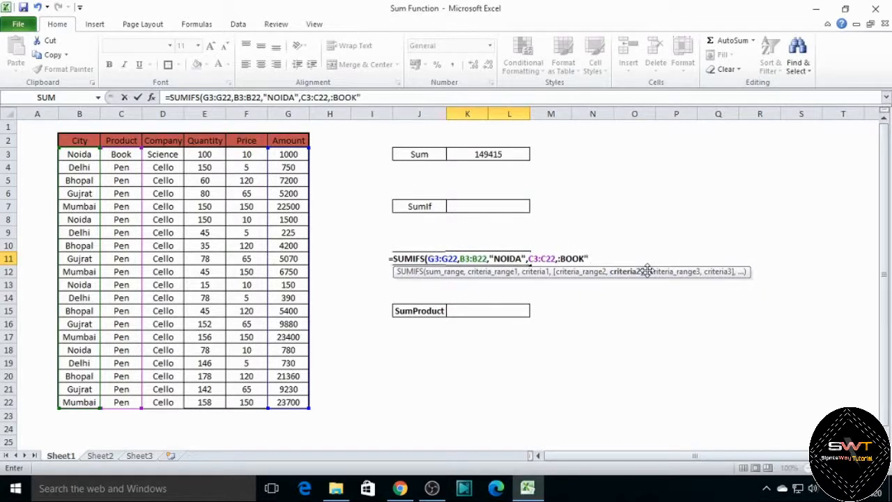
key("BackSpace")
key("BackSpace")
key("BackSpace")
key("BackSpace")
key("BackSpace")
key("BackSpace")
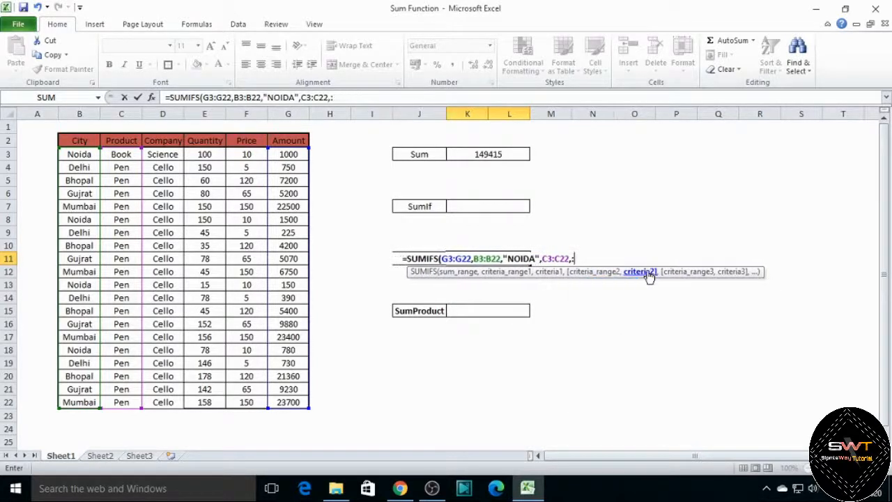
type("BOOK")
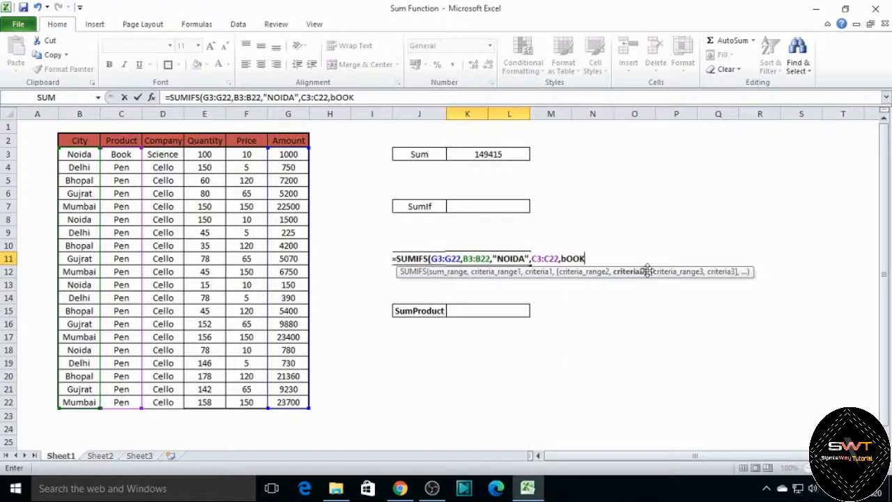
key("BackSpace")
key("BackSpace")
key("BackSpace")
key("BackSpace")
Enter "BOOK" as the second criterion and complete the SUMIFS formula in K11.
type(":")
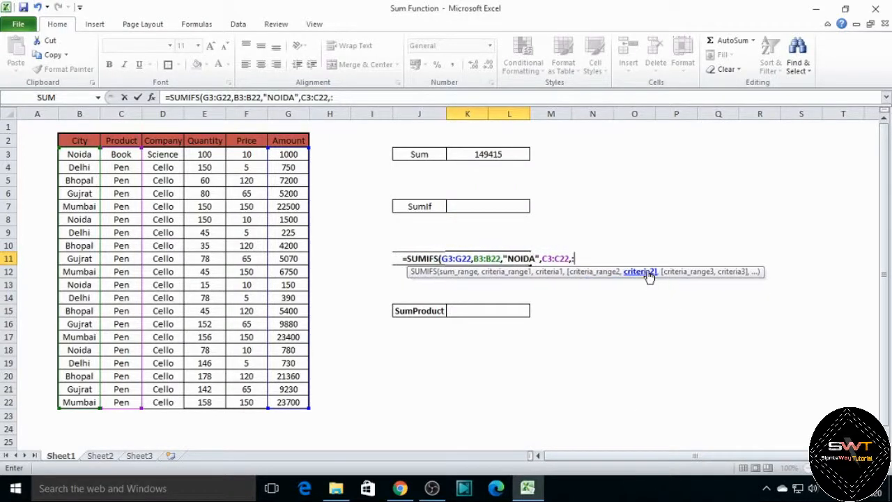
type("BOOK\"")
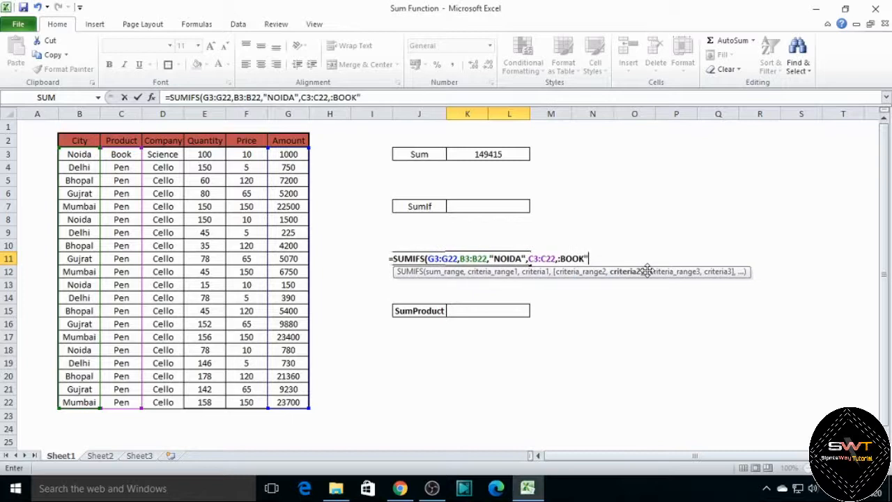
key("F2")
key("Left")
key("Left")
key("BackSpace")
type("'")
key("BackSpace")
type("\"")
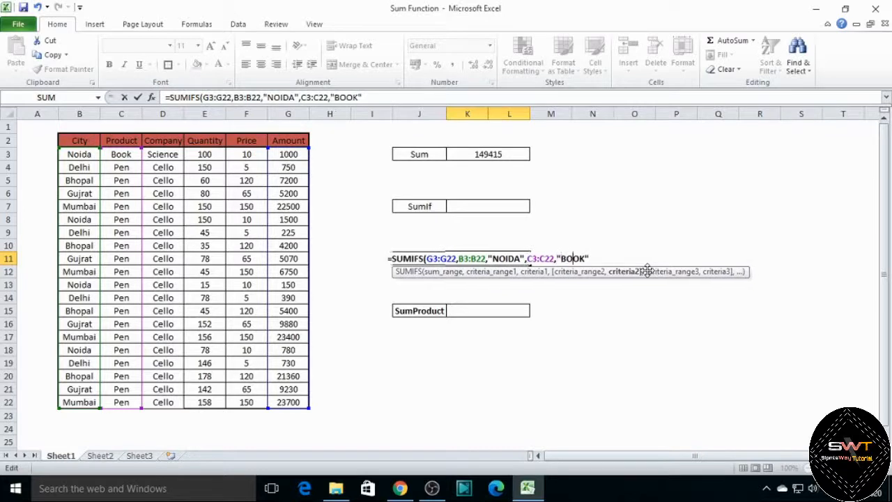
key("End")
type(")")
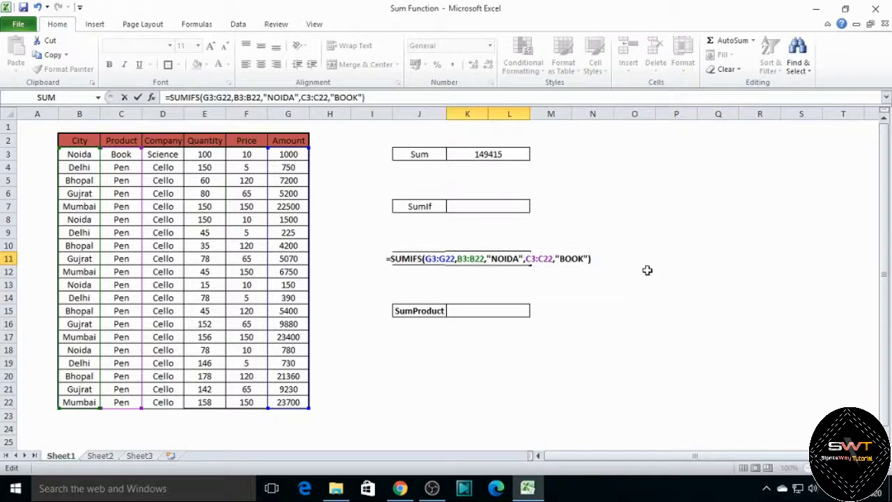
key("Return")
key("Up")
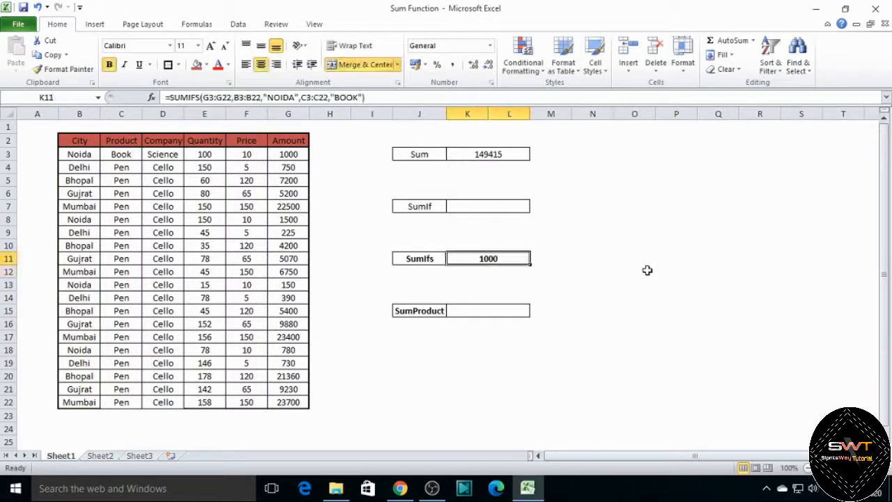
Check the SUMIFS result against the products and amounts of the Noida rows in the sales table.
key("Left")
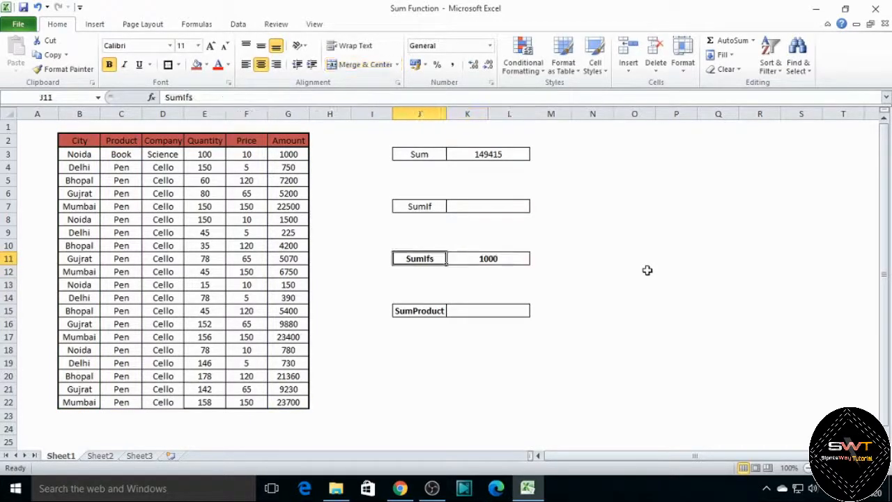
key("Right")
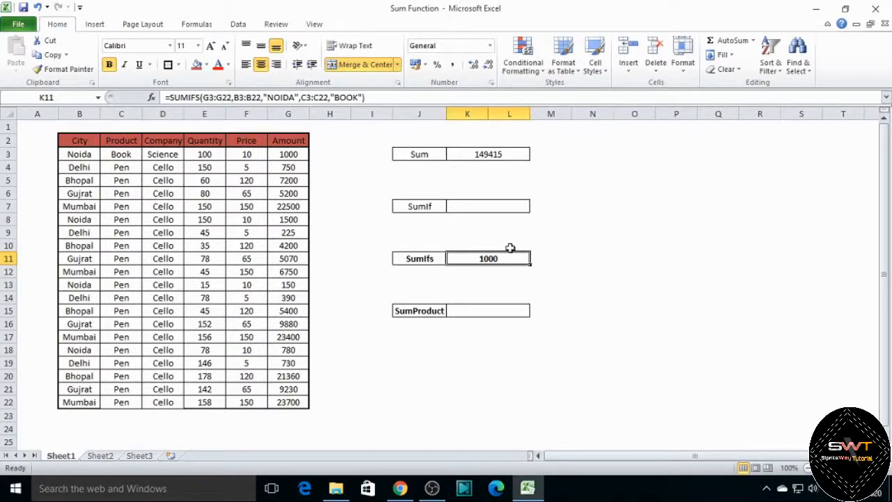
left_click(70, 154)
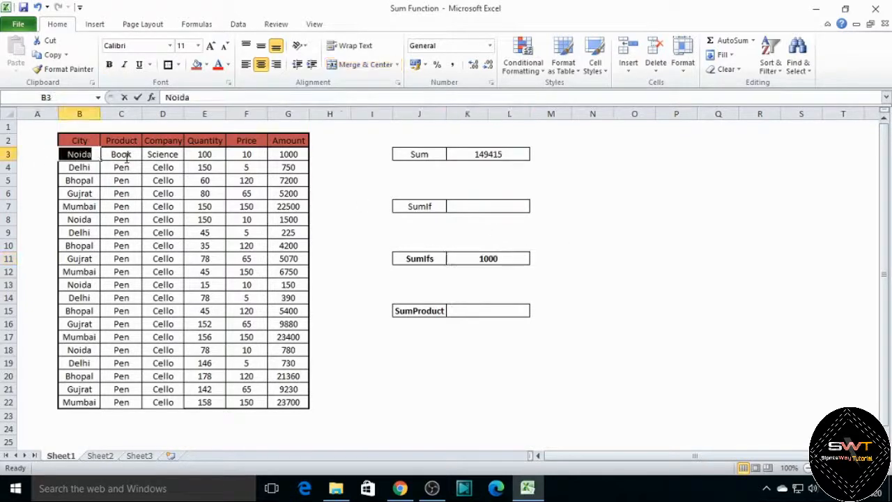
left_click(173, 155)
left_click(204, 155)
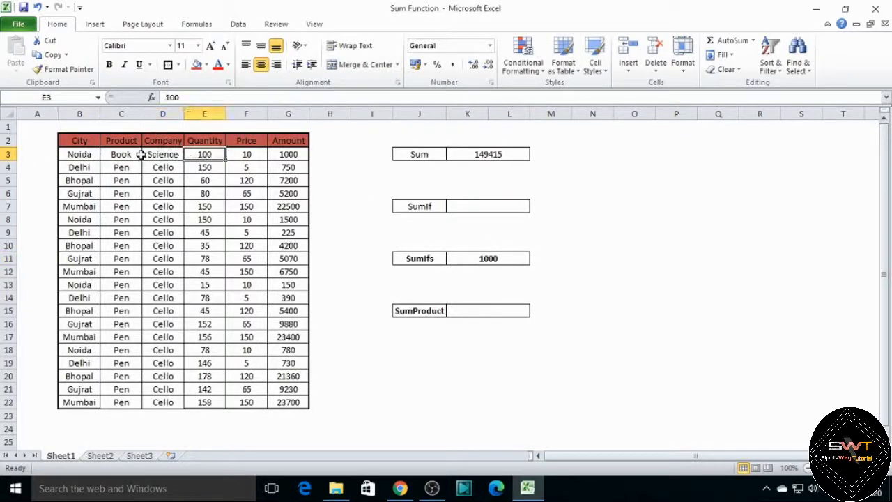
double_click(287, 154)
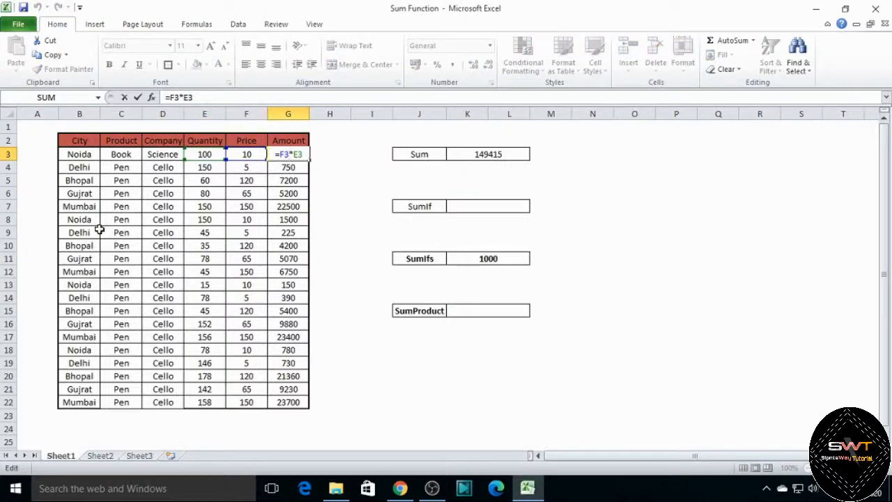
left_click(81, 218)
left_click(125, 219)
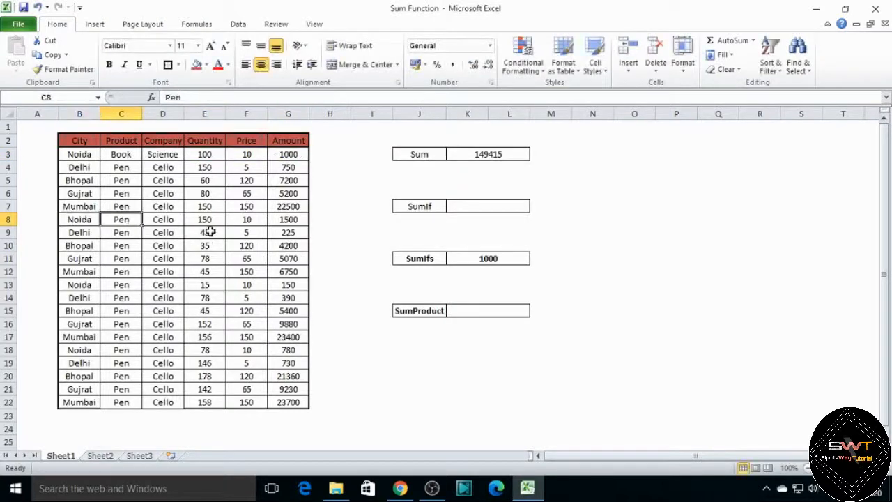
left_click(274, 221)
left_click(79, 351)
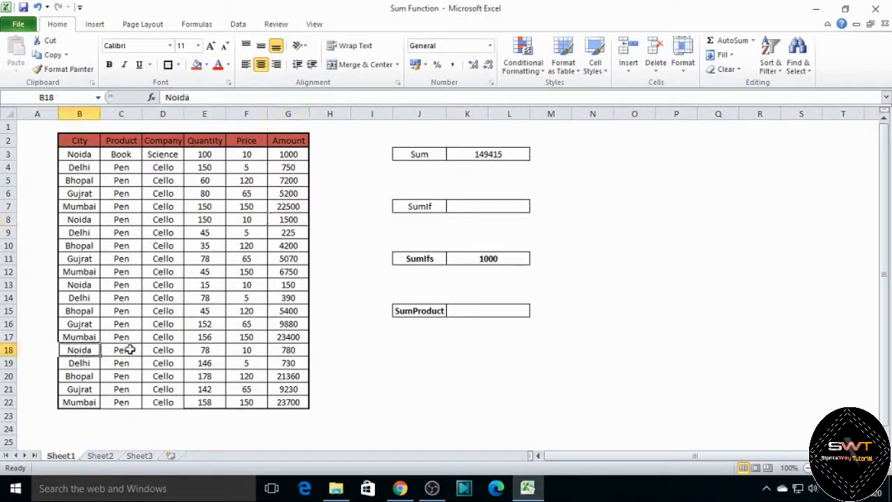
left_click(124, 348)
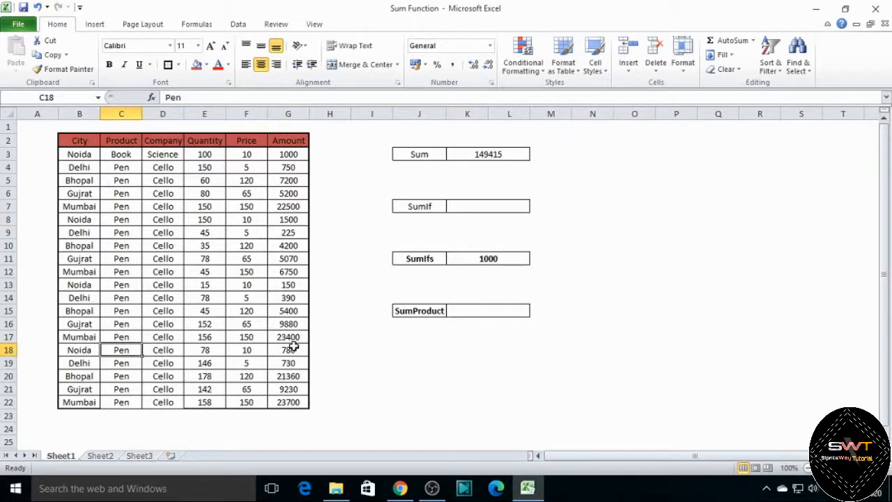
Clear K11 and start a new SUMIFS formula there with the Amount cells G3:G22 as the sum range.
left_click(491, 259)
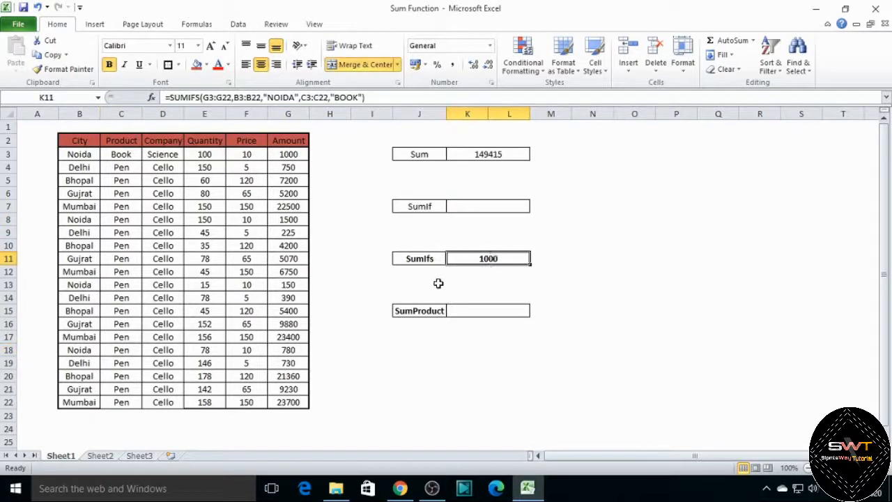
key("Delete")
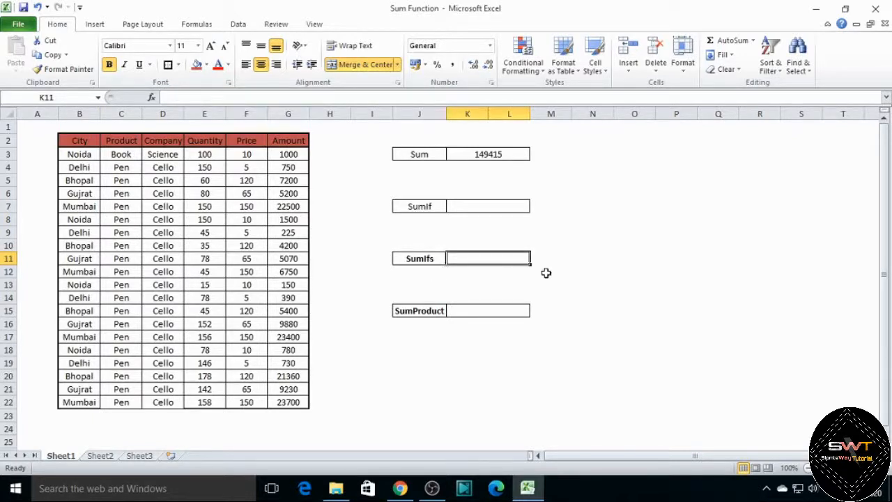
type("=")
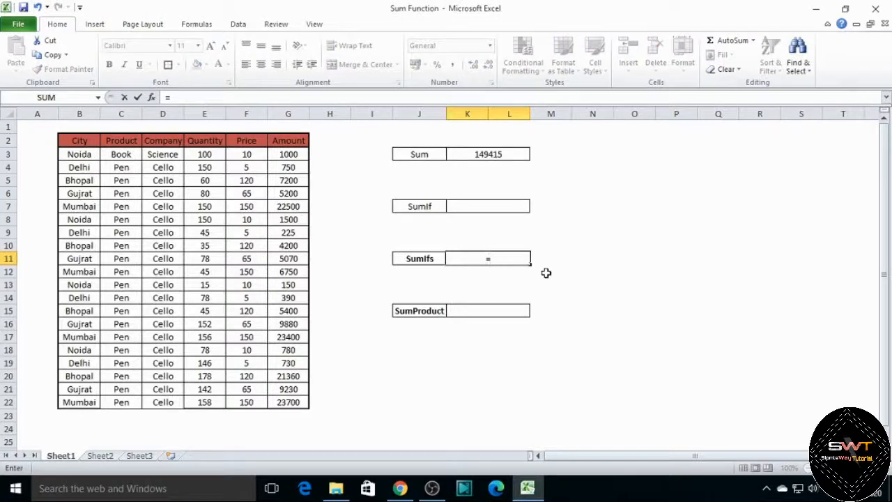
type("SUM")
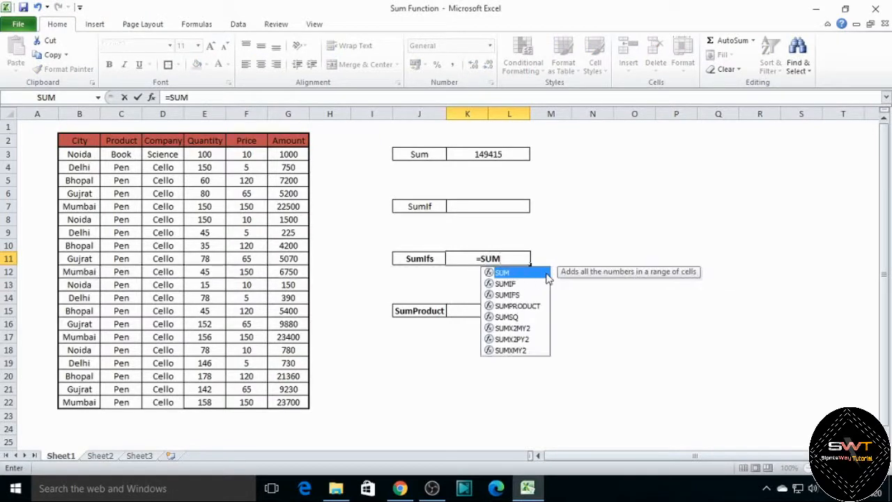
left_click(515, 297)
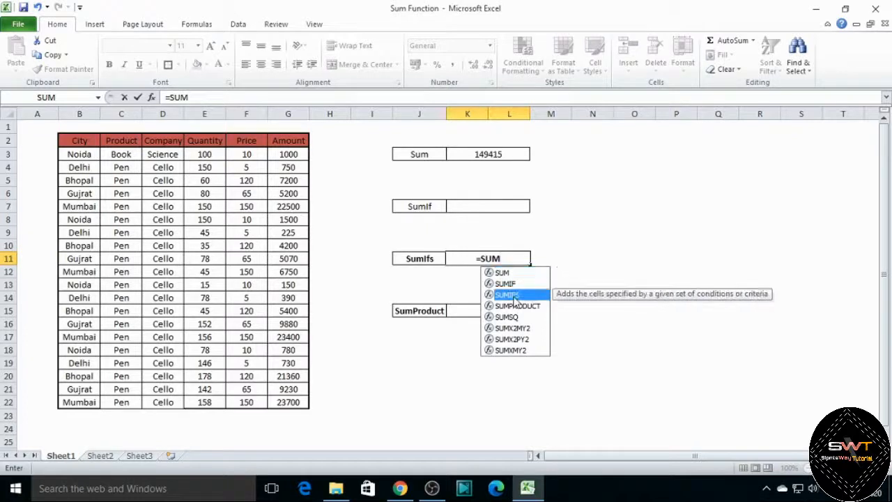
double_click(515, 297)
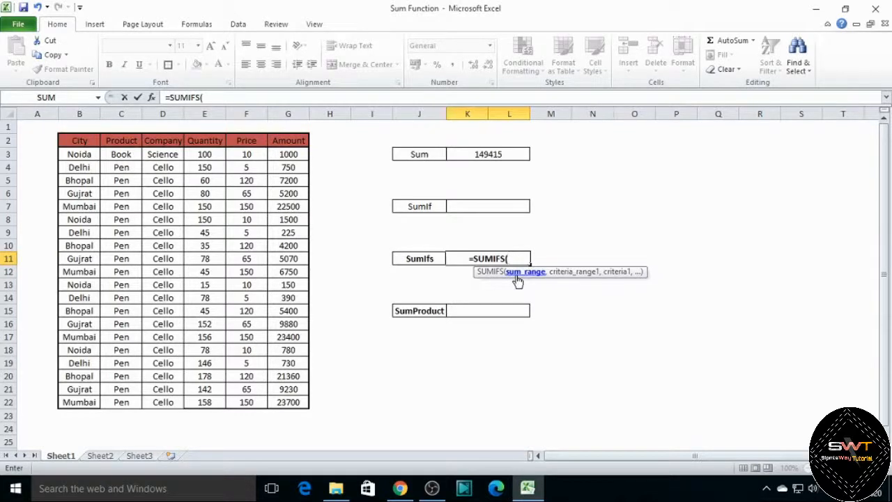
left_click_drag(288, 154, 290, 400)
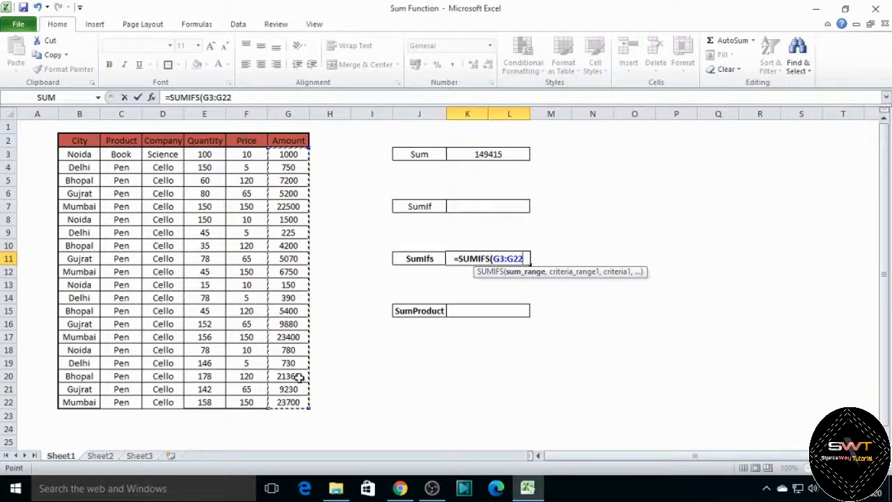
type(",")
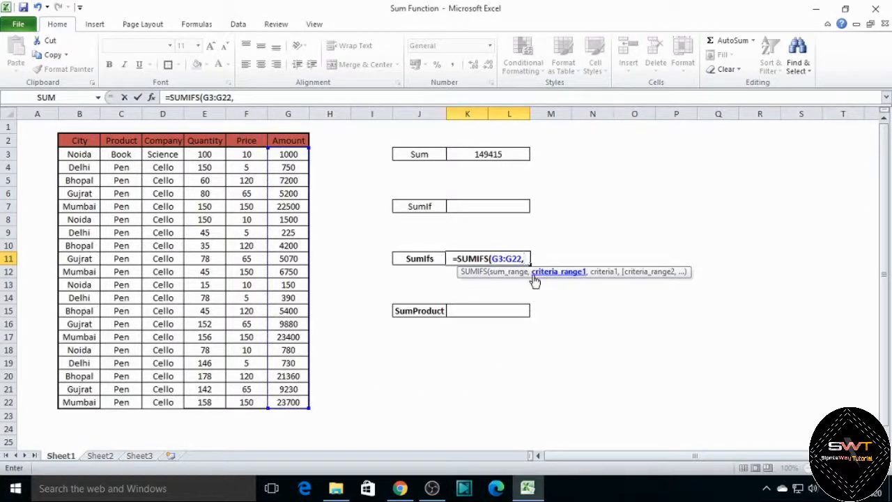
Add the City cells B3:B22 as the first criteria range of the K11 SUMIFS formula, with cell N1 as its criterion.
left_click_drag(79, 156, 90, 392)
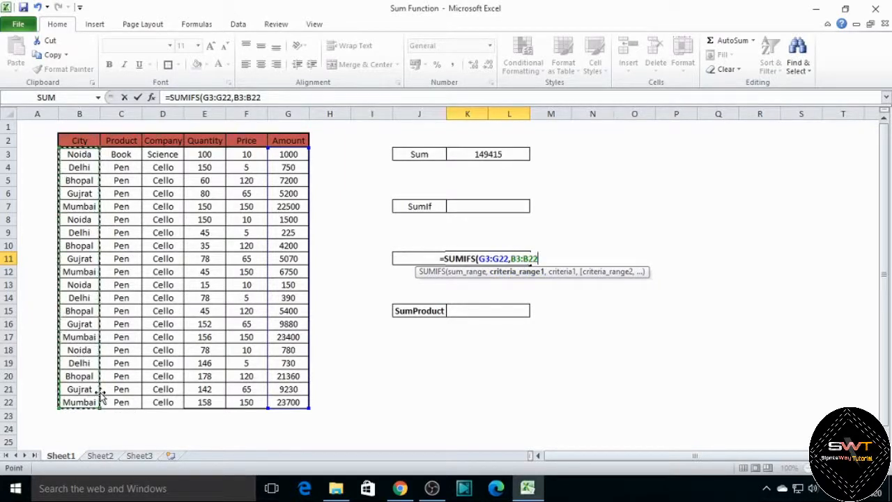
type(",")
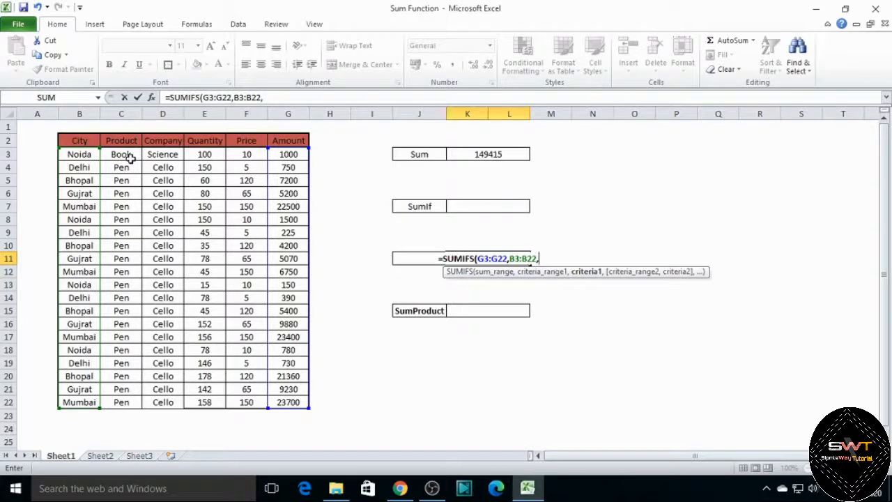
left_click(590, 128)
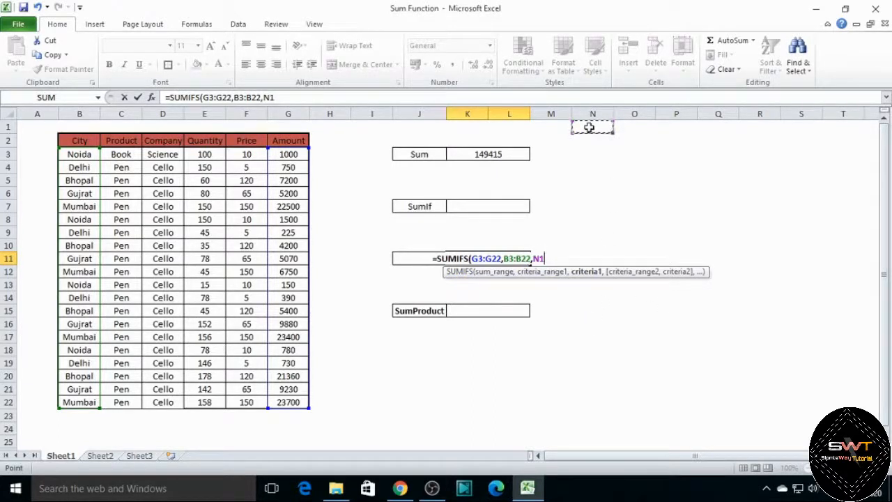
type(",")
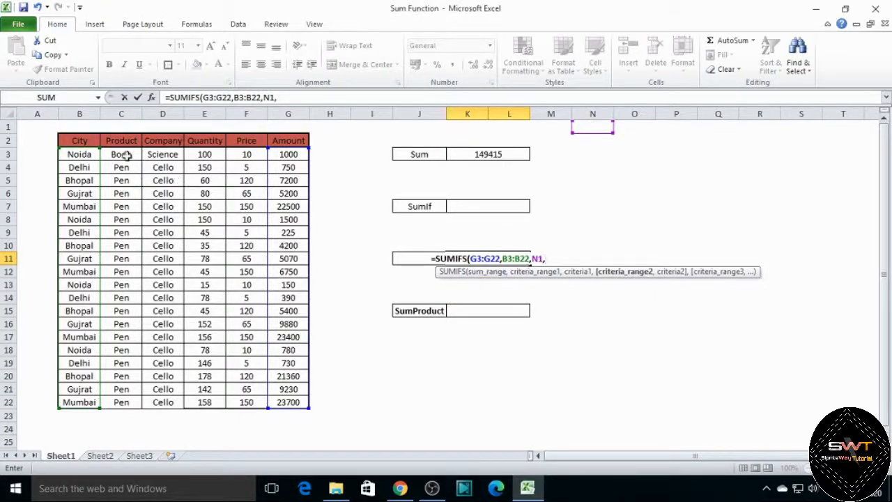
Add the Product cells C3:C22 with criterion cell O1, complete the SUMIFS formula in K11 and review its references.
left_click_drag(119, 153, 131, 401)
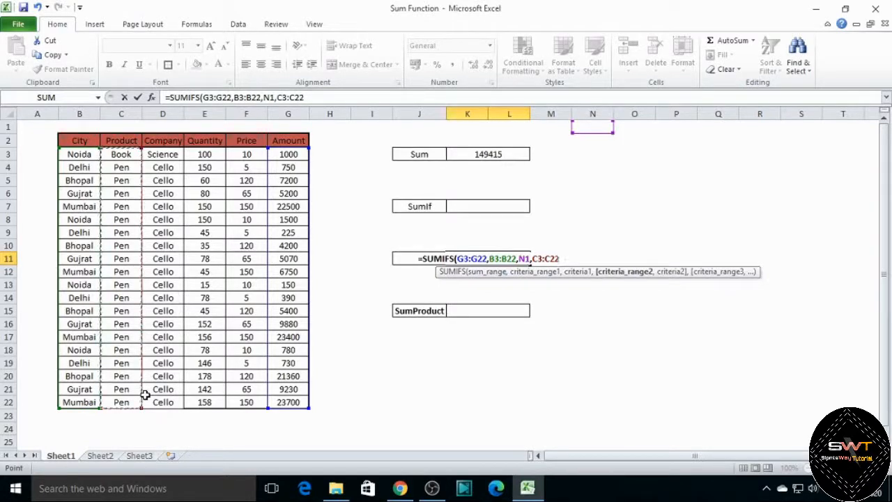
type(",")
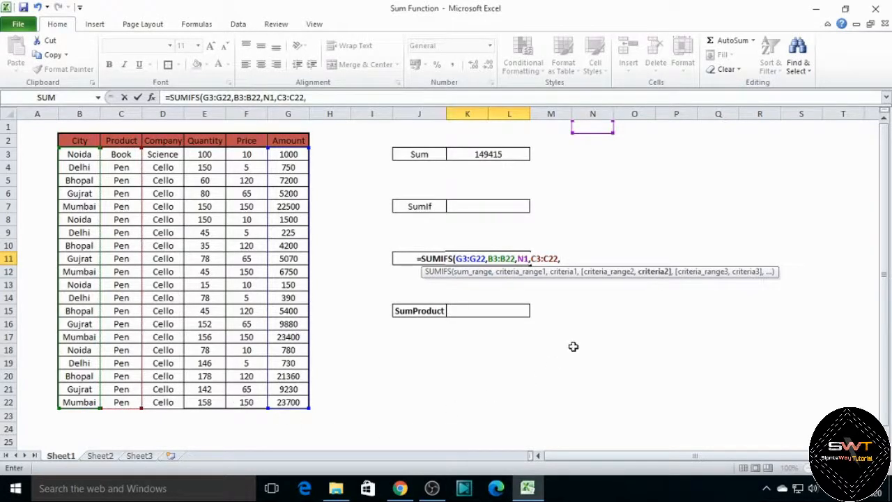
left_click(645, 128)
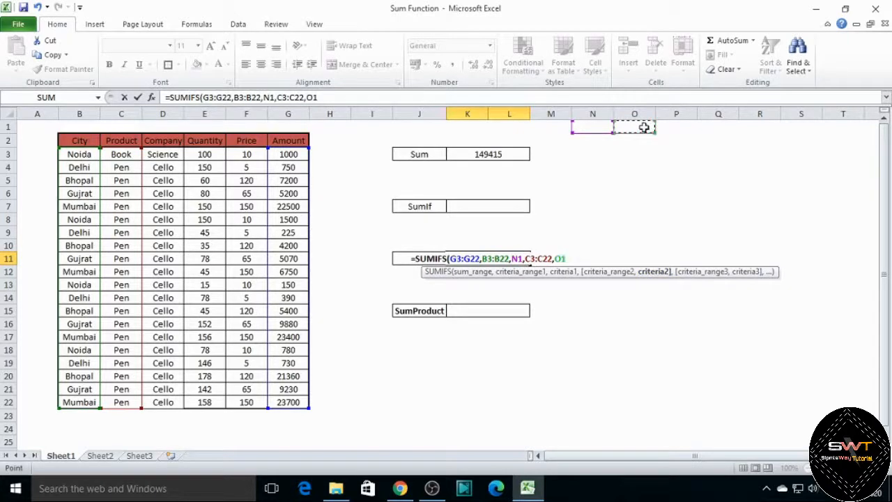
type(")")
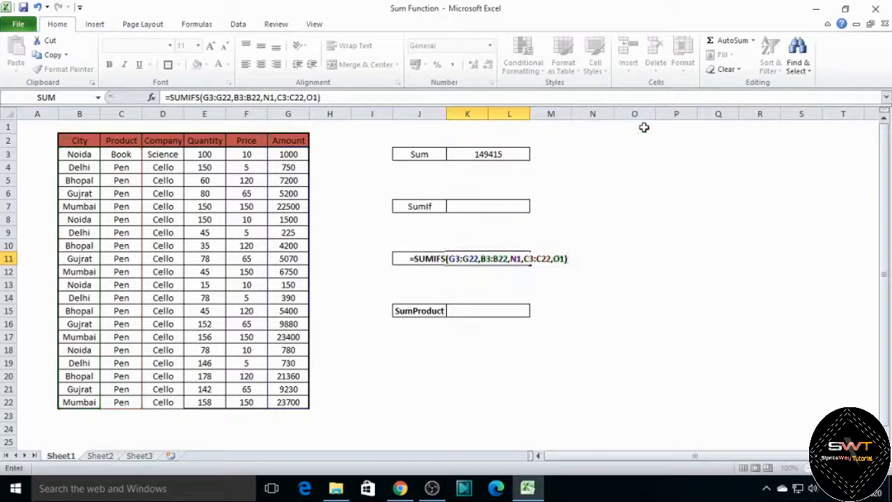
key("Return")
key("Up")
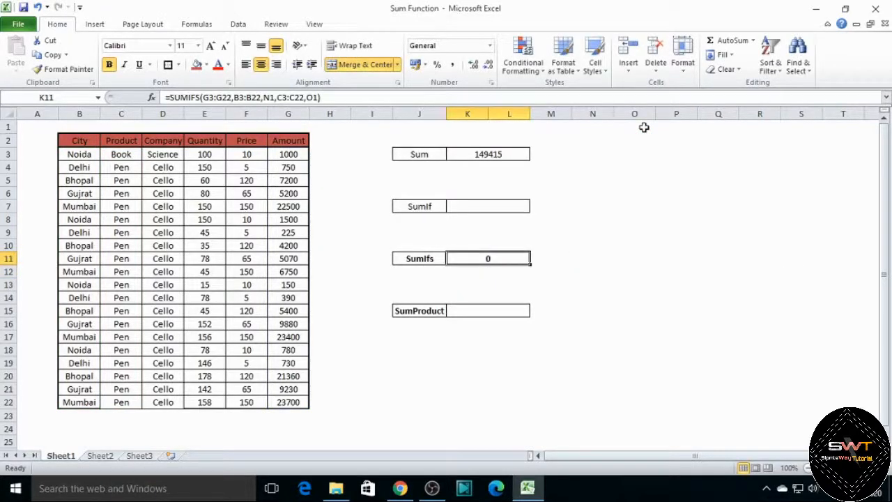
key("F2")
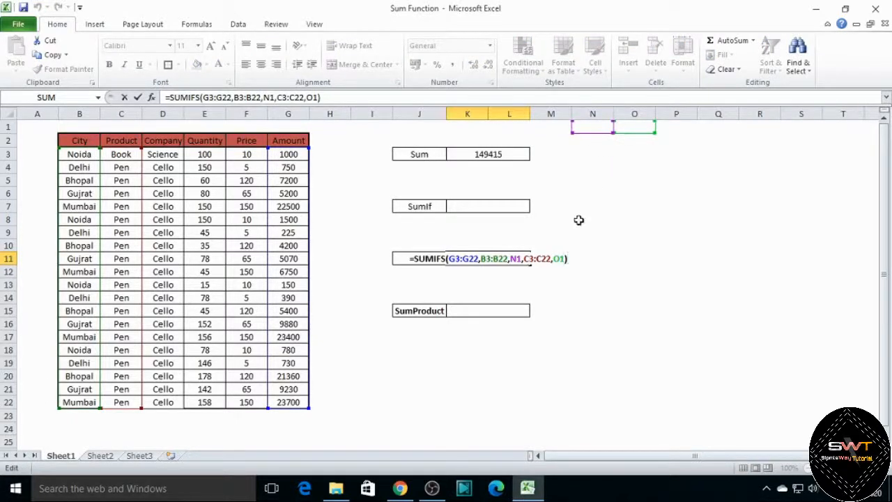
key("Escape")
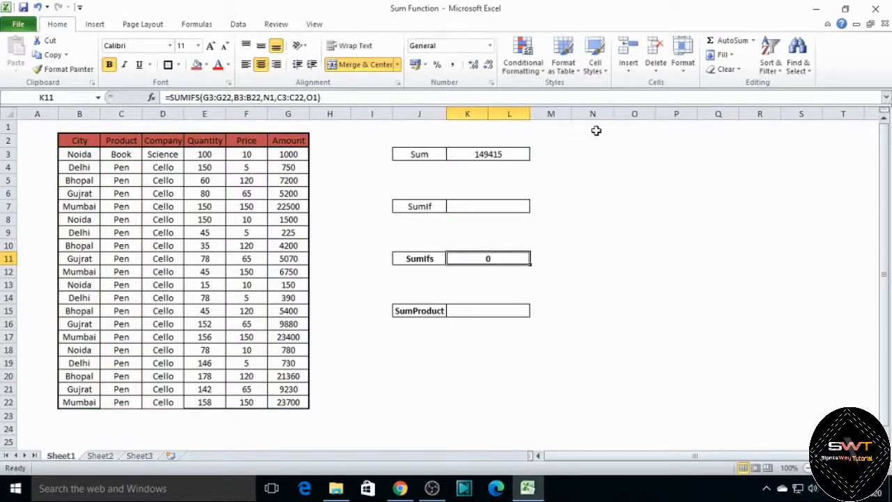
Enter the SUMIFS criteria Noida in N1 and book in O1.
left_click(596, 129)
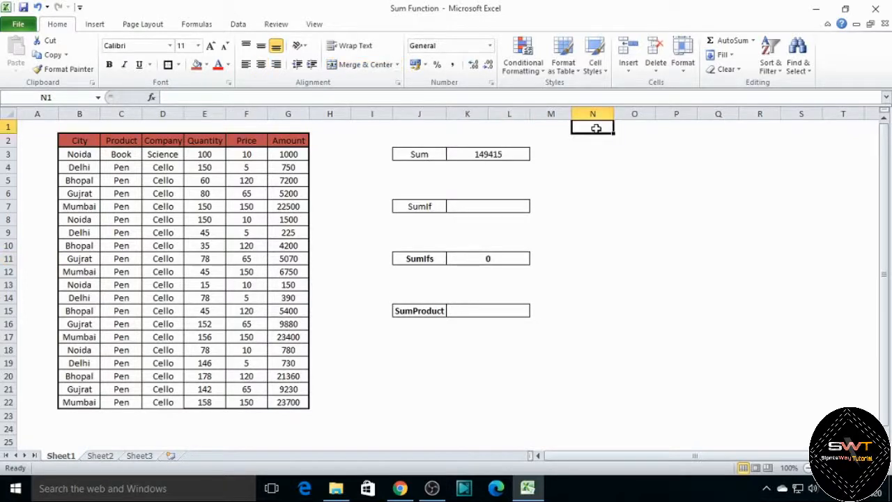
type("Noida")
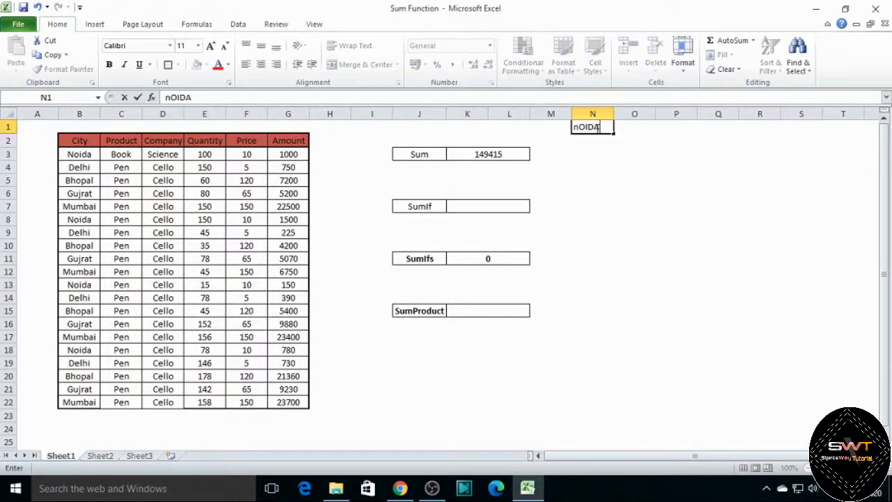
key("Return")
left_click(596, 128)
key("Right")
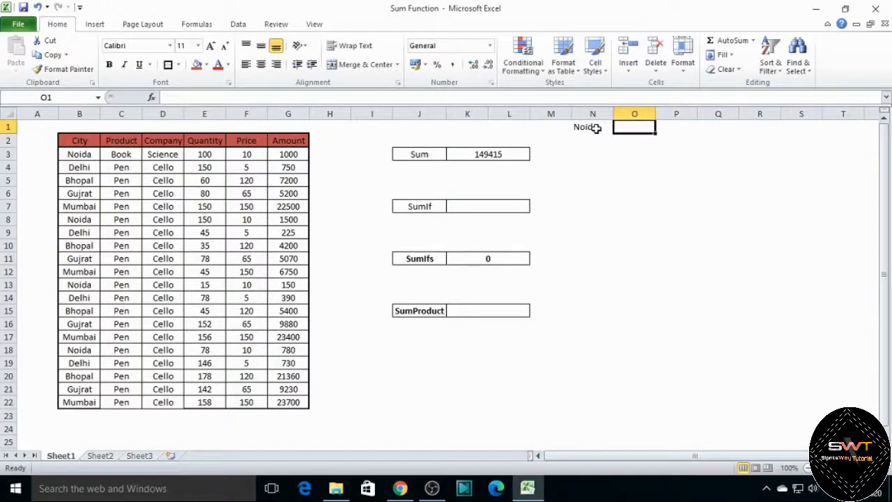
type("book")
key("Return")
key("Up")
Change the SUMIFS criteria to Delhi in N1 and Pen in O1.
left_click(596, 128)
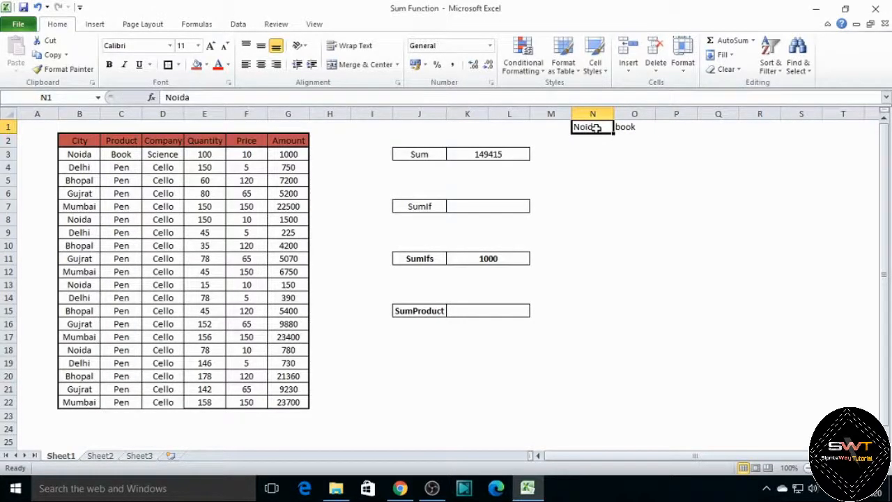
type("Delhi")
key("Return")
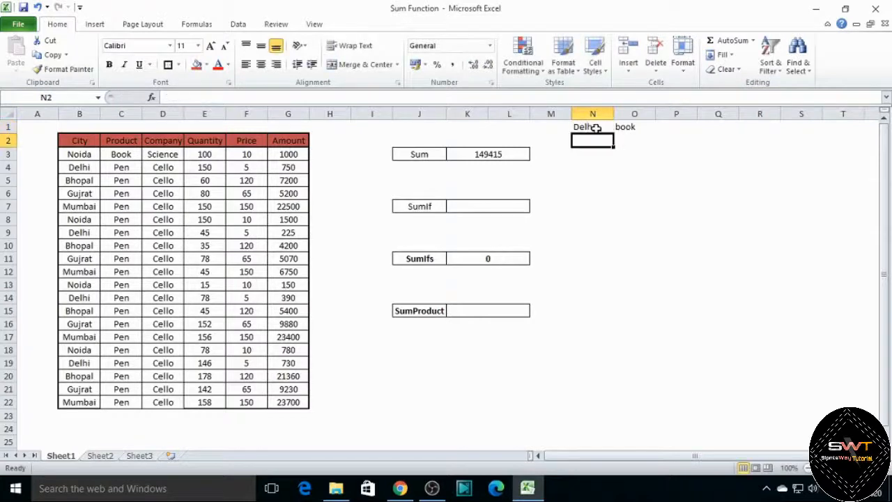
key("Up")
key("Right")
type("Pe")
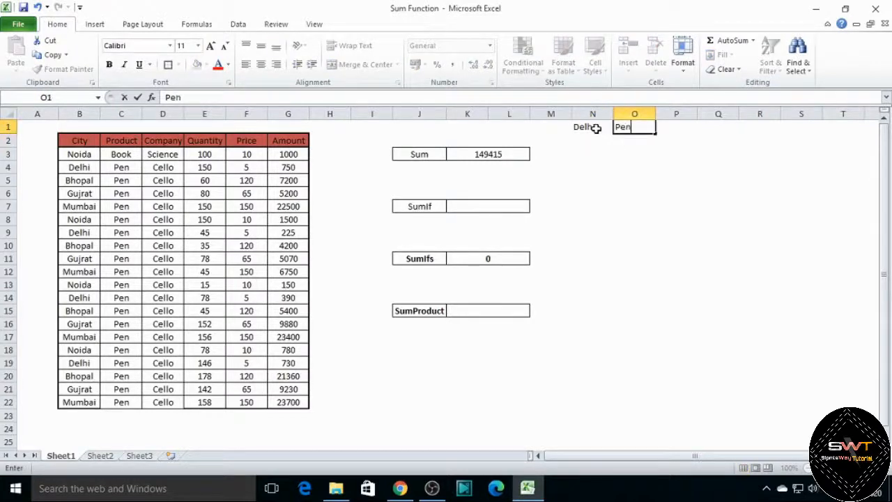
key("Return")
key("Up")
left_click(597, 129)
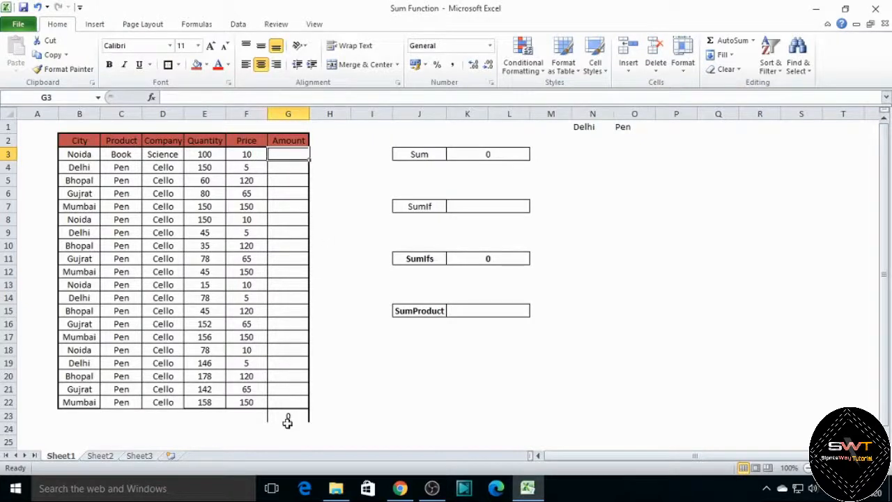
Calculate the first row's Amount in G3 by multiplying price by quantity with =F3*E3.
type("=")
key("Left")
type("+")
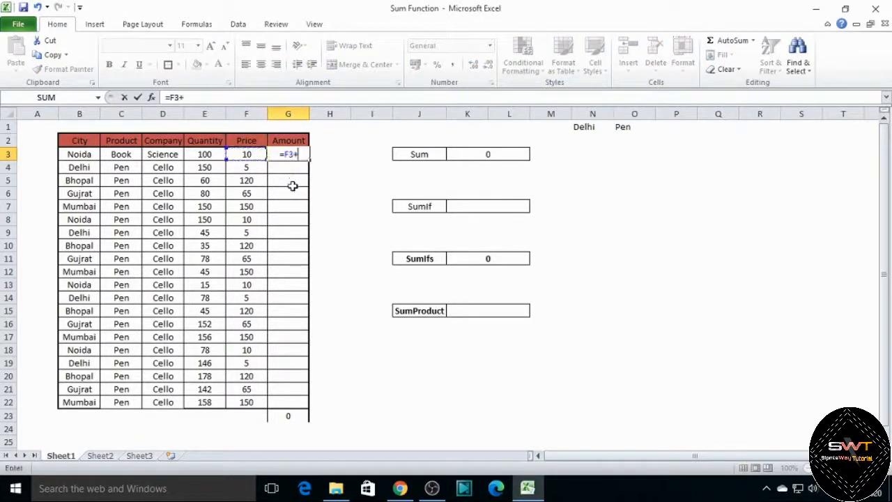
key("BackSpace")
type("*")
key("Left")
key("Left")
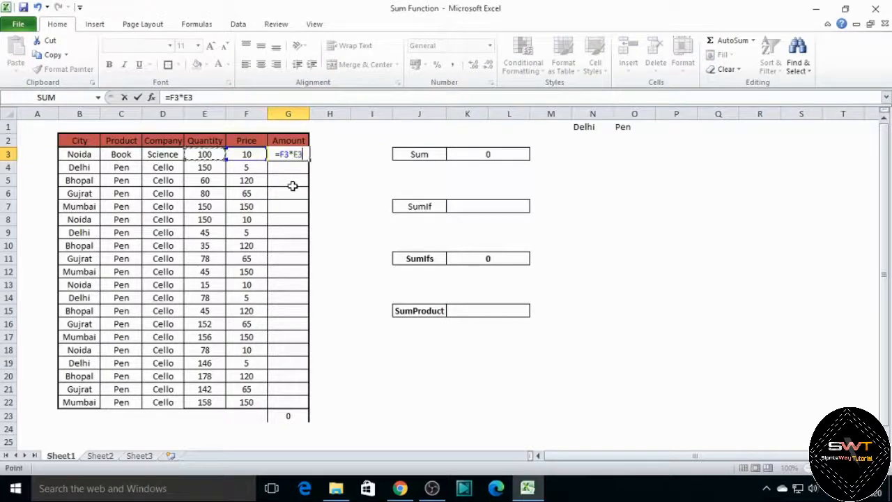
key("Return")
Fill the Amount formula from G3 down to G22.
key("Up")
key("Left")
key("ctrl+Down")
key("Right")
key("ctrl+shift+Up")
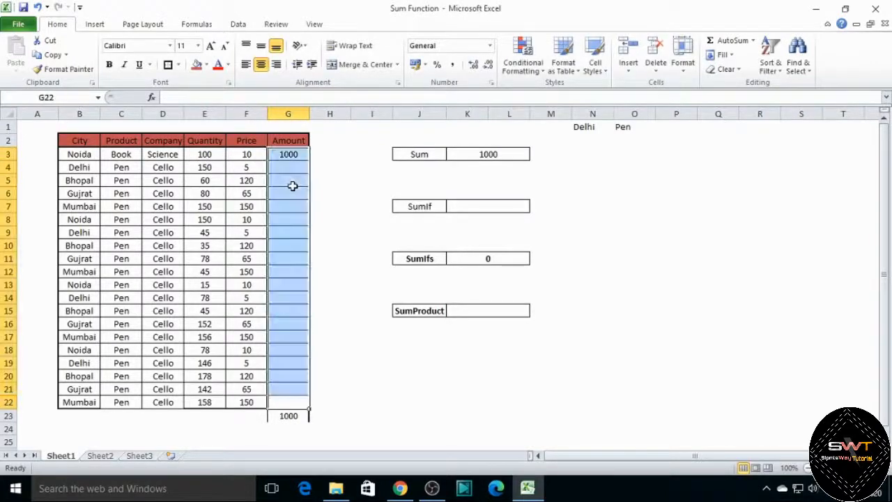
key("ctrl+d")
key("Down")
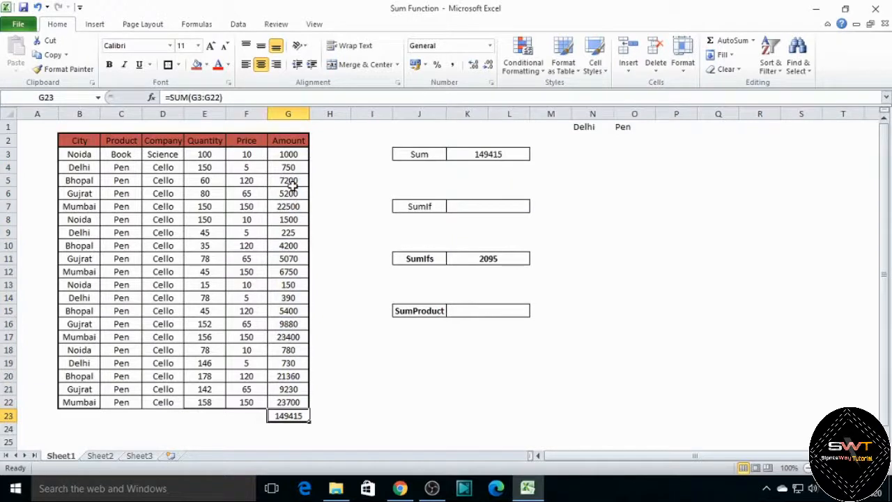
Start a SUMPRODUCT formula in H23 with the Quantity cells E3:E22 as the first array.
key("Right")
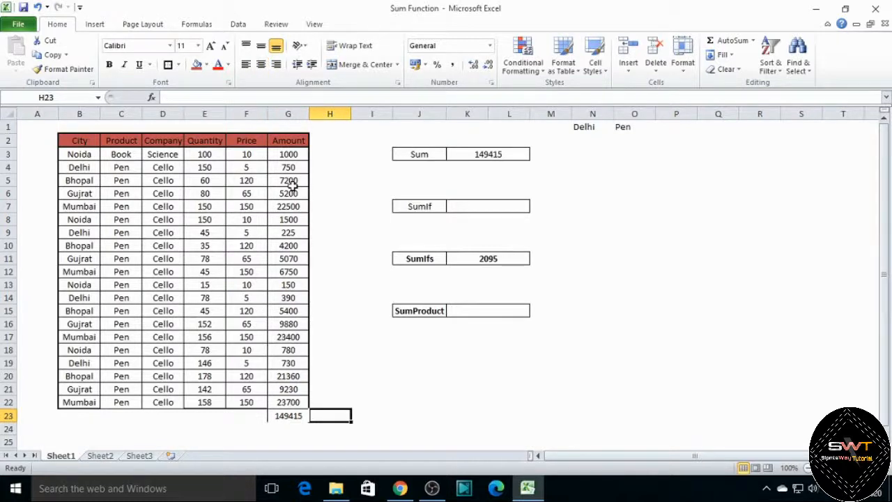
type("=")
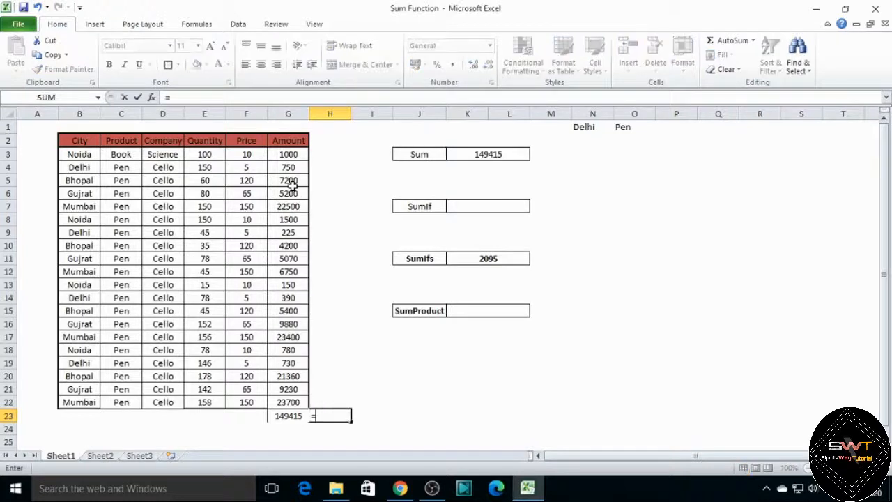
type("sum")
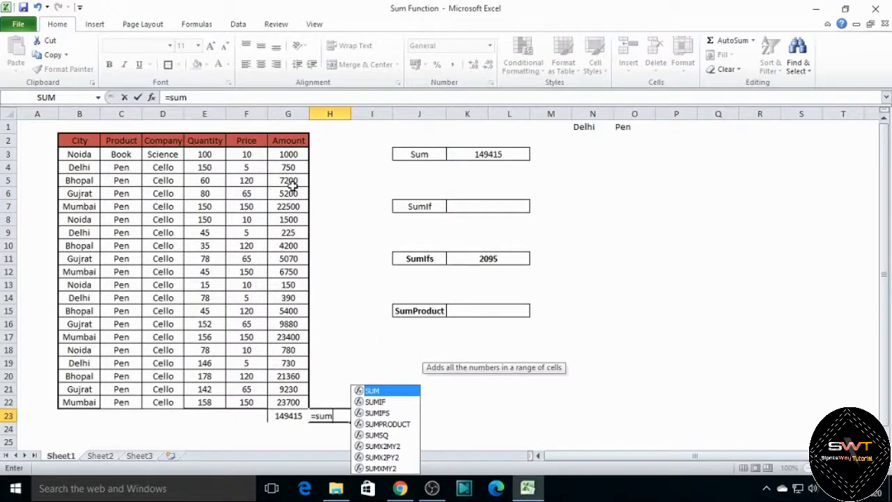
key("Down")
key("Down")
key("Down")
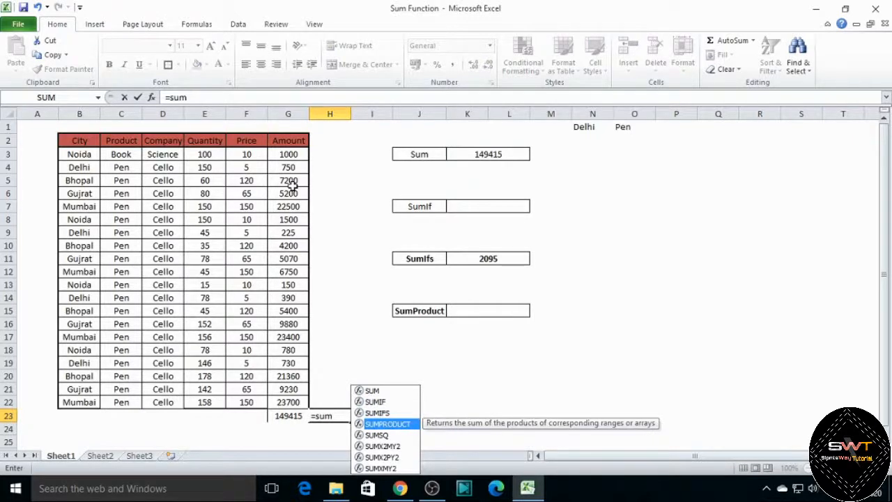
key("Tab")
key("Left")
key("Left")
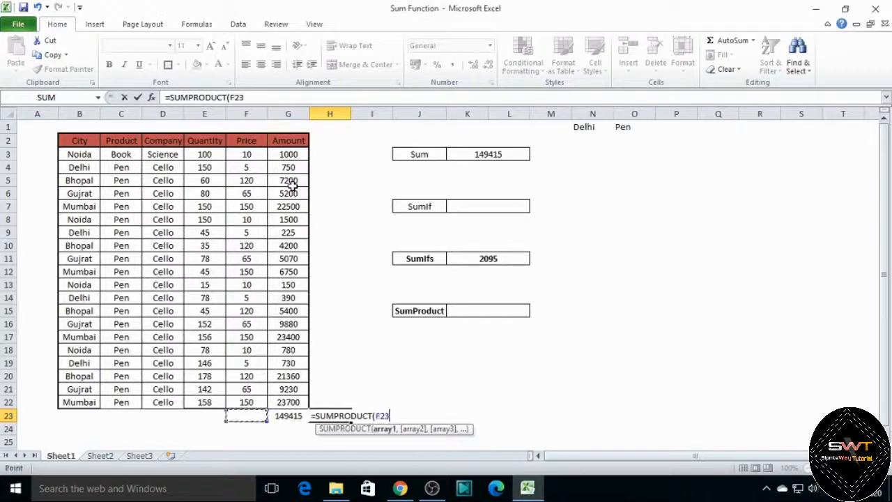
key("Up")
key("Left")
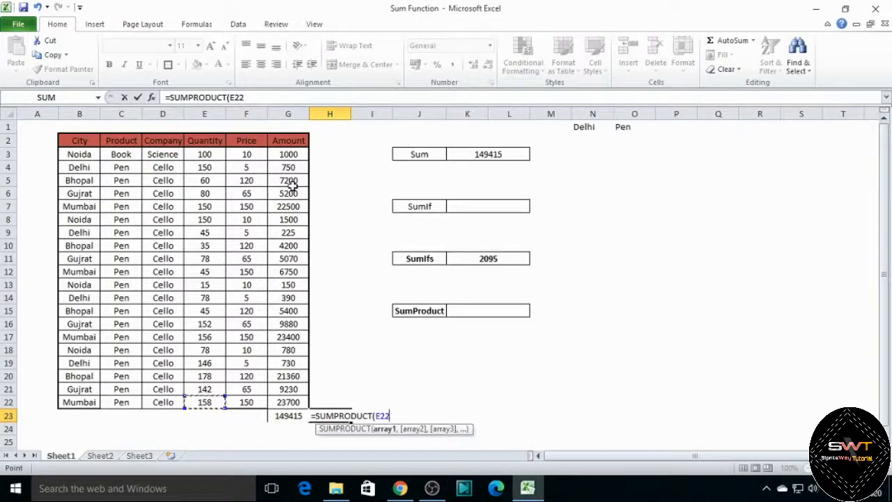
key("ctrl+shift+Up")
key("shift+Down")
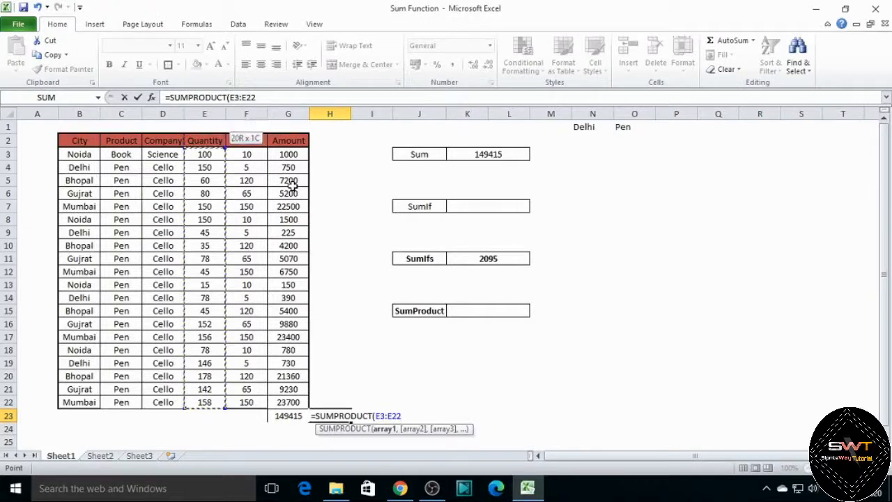
Add the Price cells F3:F22 as the second array and complete the SUMPRODUCT formula in H23.
type(",")
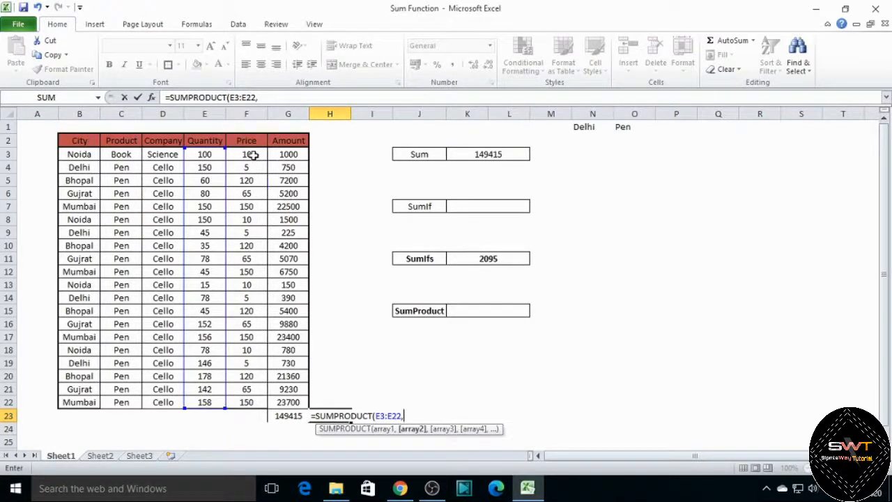
left_click_drag(252, 154, 261, 404)
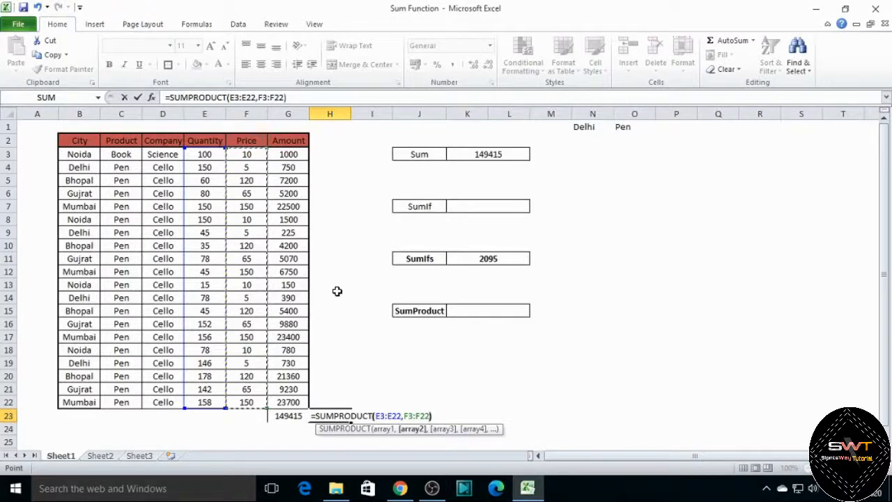
key("Return")
key("Up")
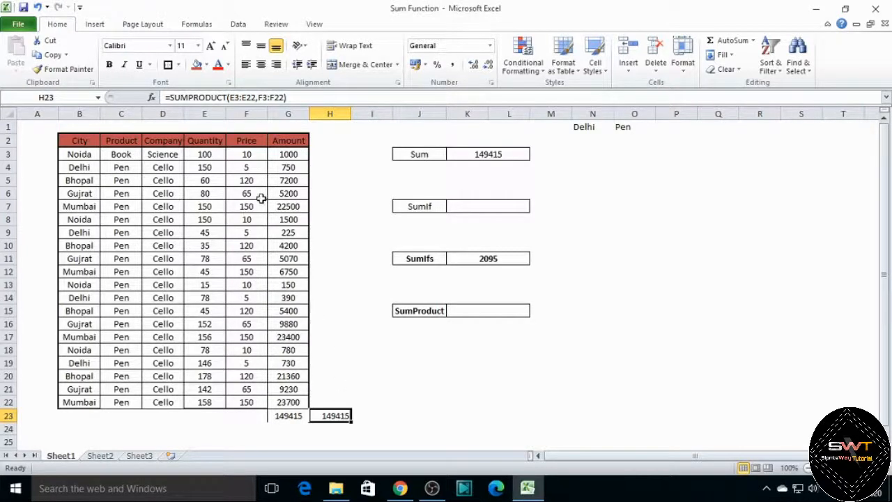
Shorten the Quantity array of the SUMPRODUCT formula in H23 to E3:E21 to test arrays of unequal length.
left_click(217, 157)
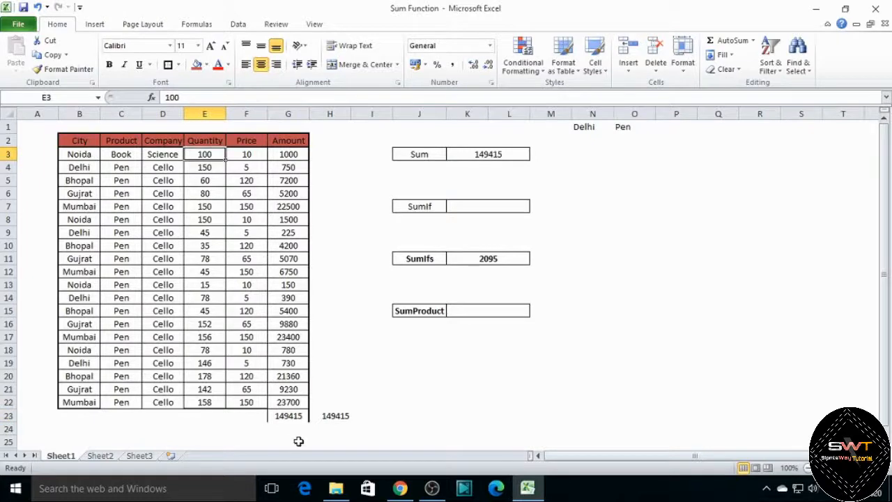
left_click(337, 416)
double_click(336, 416)
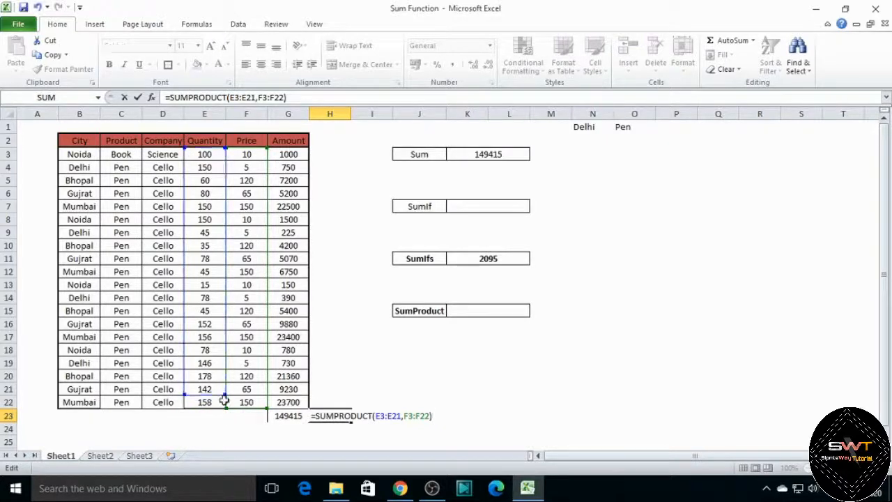
key("Return")
left_click(338, 416)
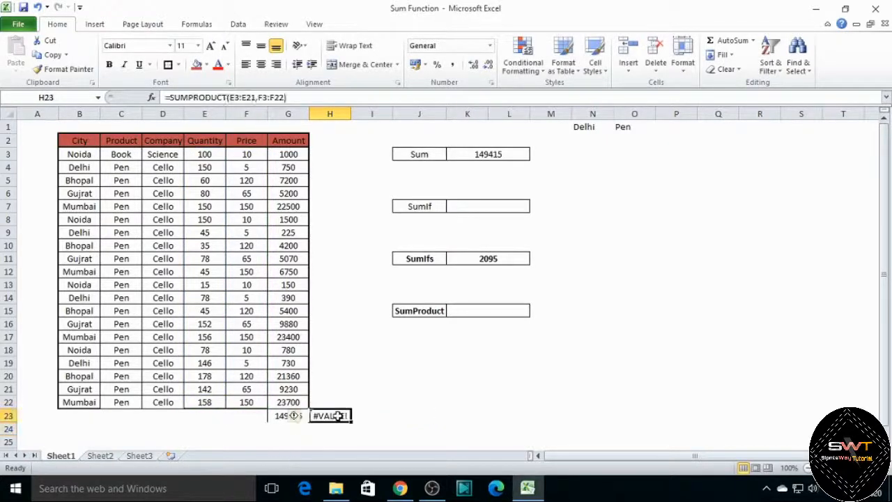
Extend the Quantity array of the SUMPRODUCT formula in H23 back to E3:E22.
double_click(338, 416)
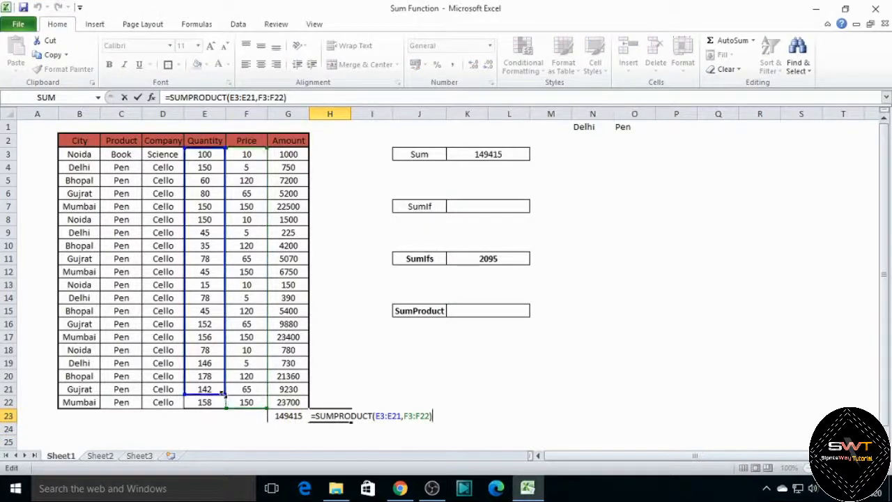
left_click_drag(223, 400, 226, 410)
key("Return")
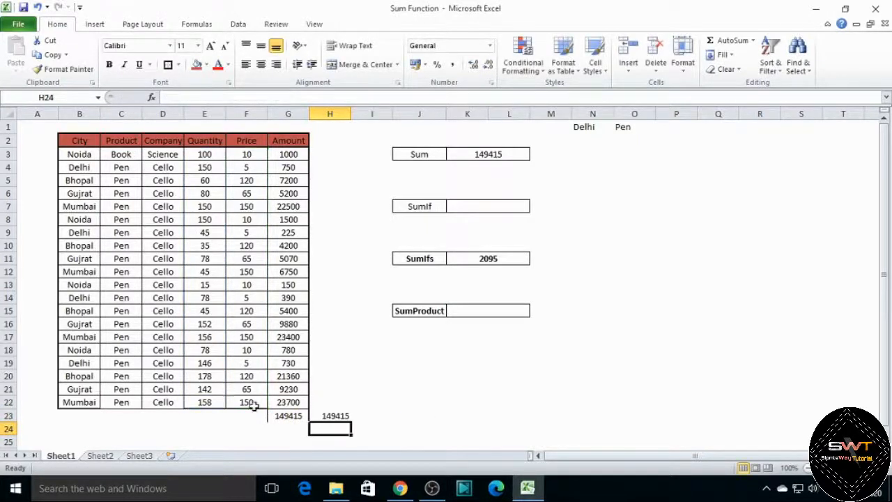
left_click(348, 416)
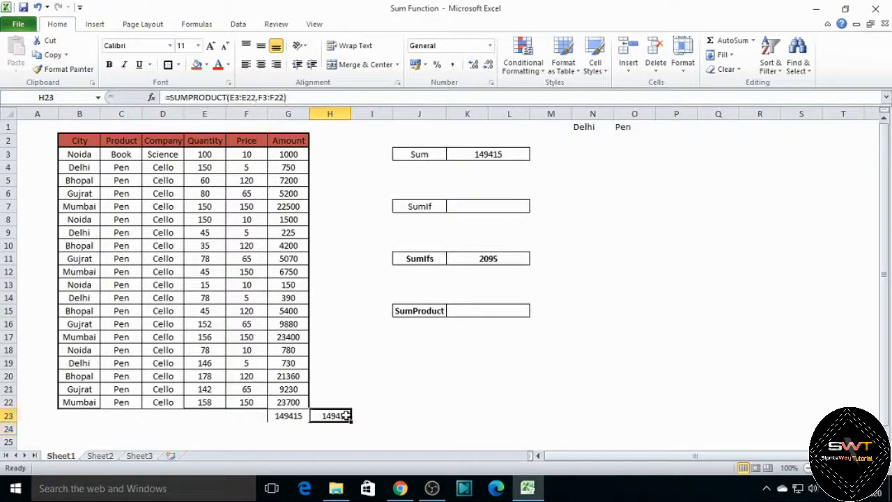